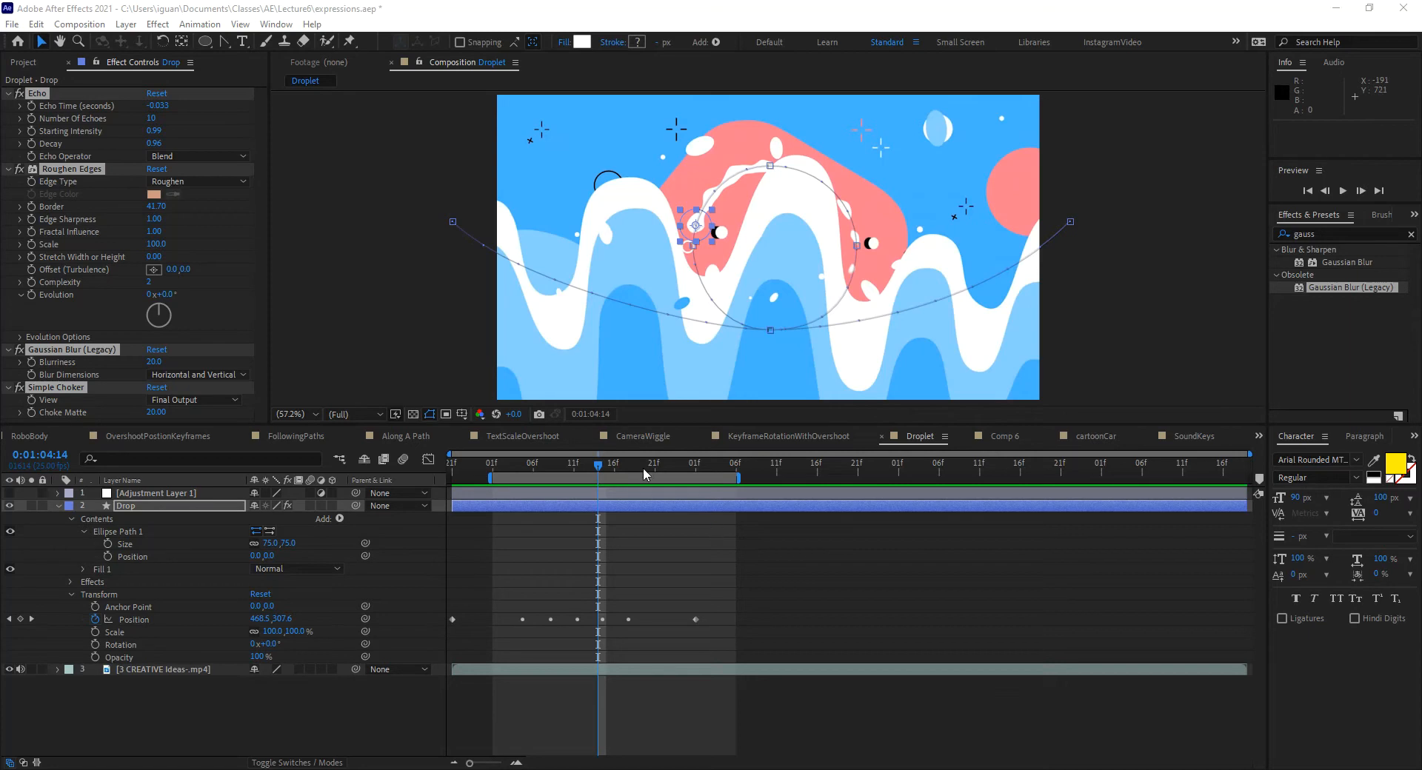
# Step: Scrub through the finished droplet animation in the Droplet composition to examine the liquid trail
pyautogui.click(543, 467)
pyautogui.moveTo(542, 467); pyautogui.dragTo(636, 477)
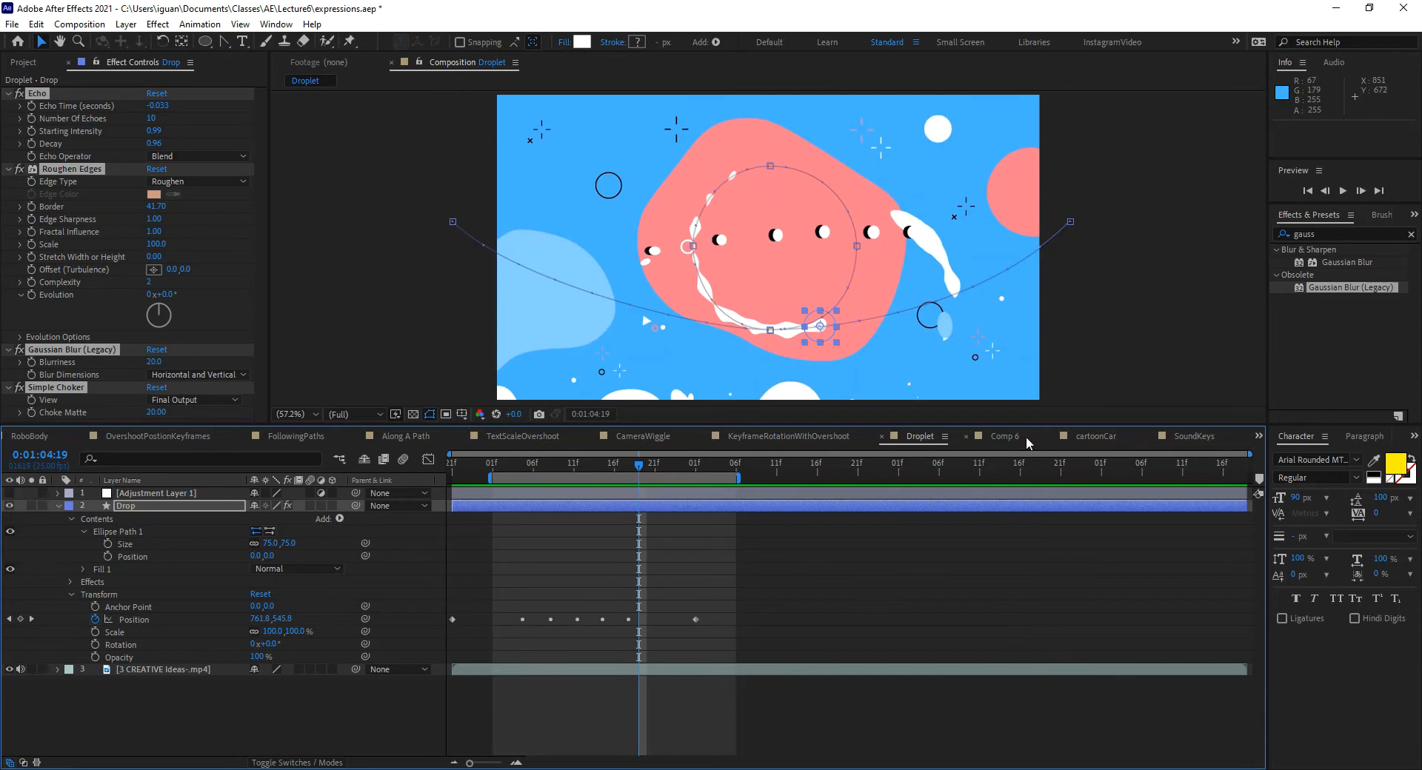
# Step: Create a white ellipse shape layer filling the whole frame in Comp 6
pyautogui.click(1002, 443)
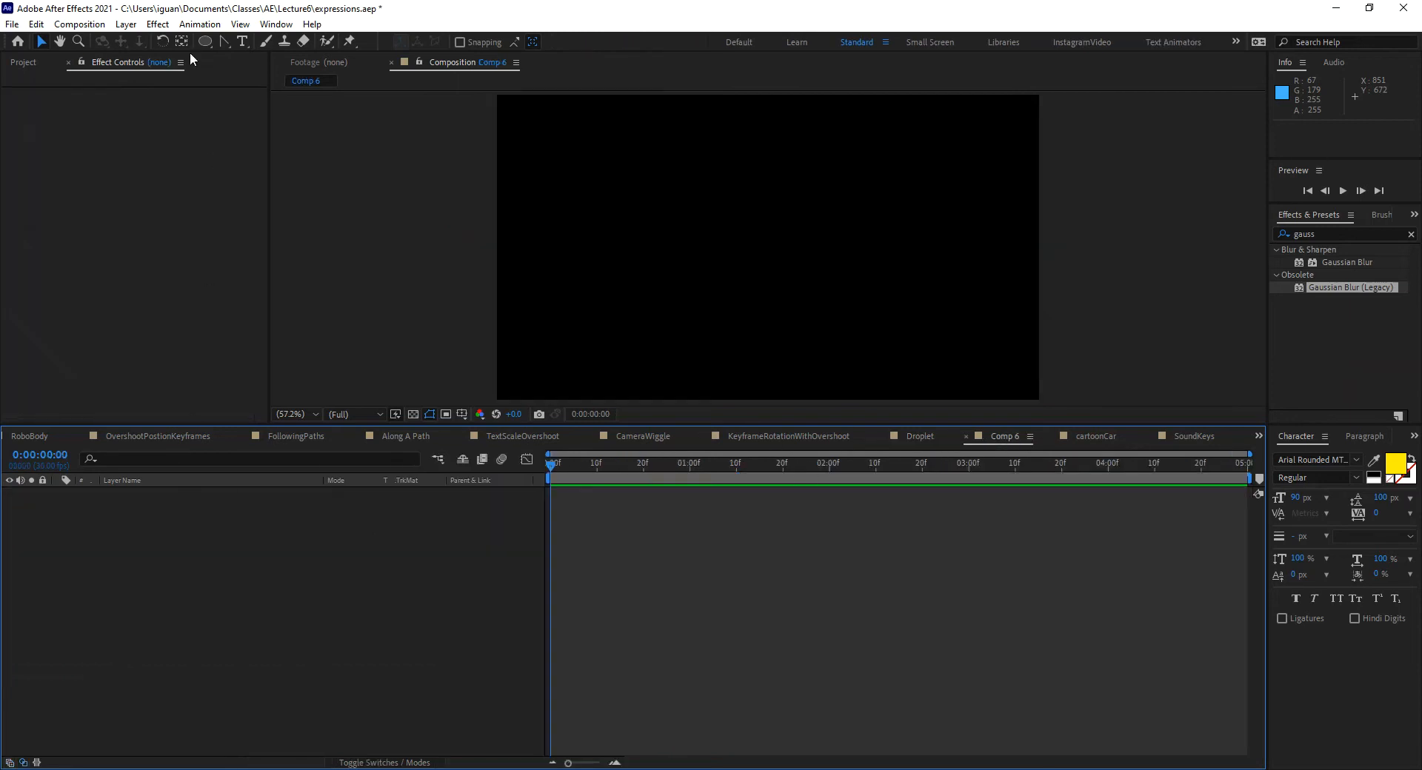
pyautogui.click(206, 42)
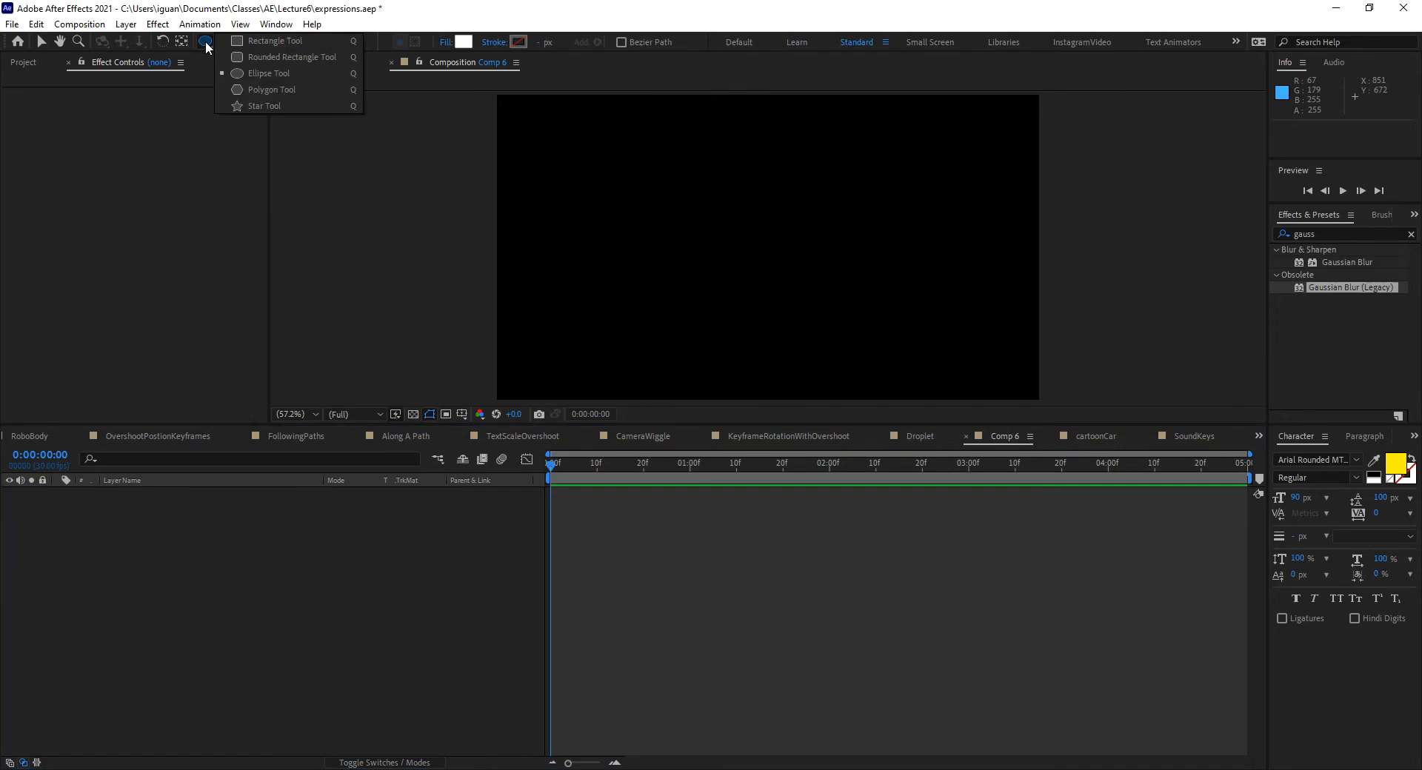
pyautogui.doubleClick(206, 42)
pyautogui.press('v')
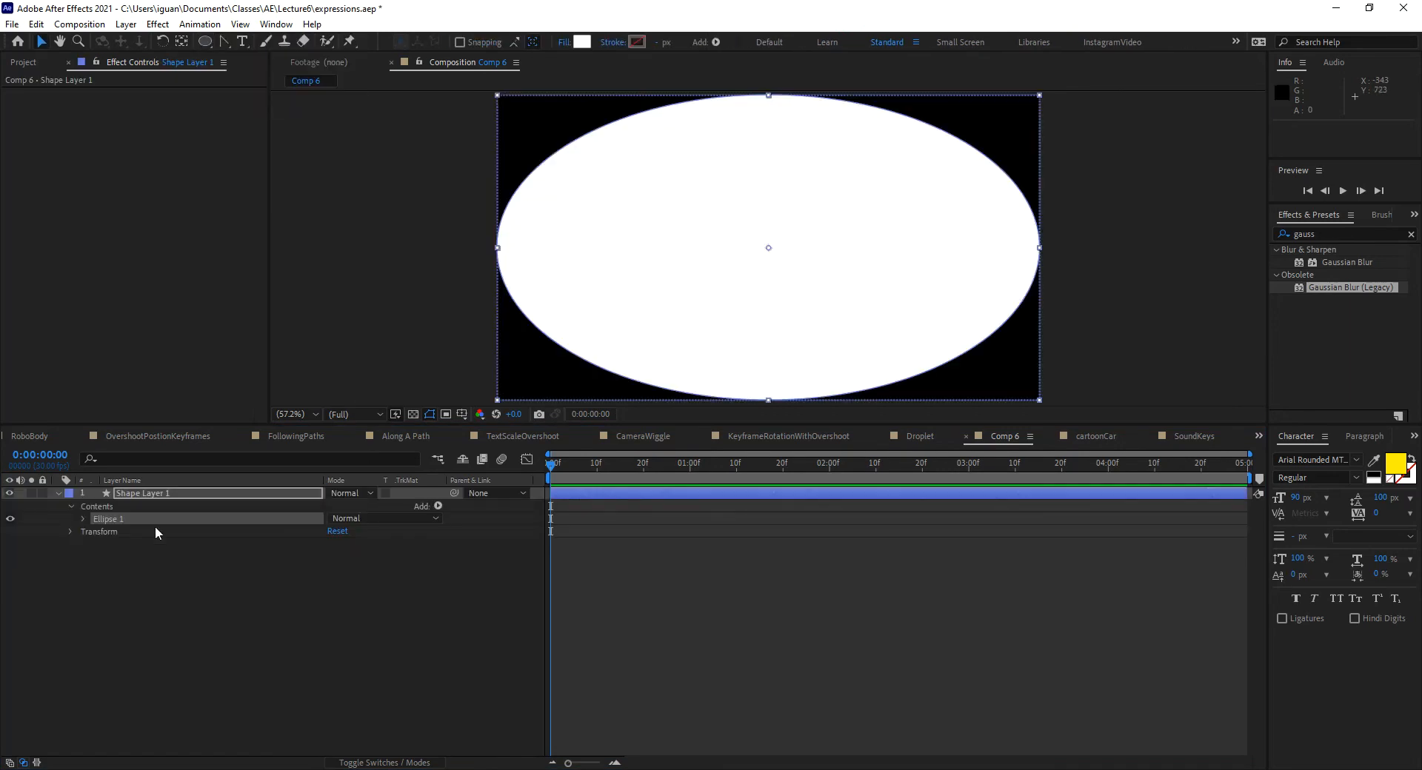
# Step: Set the ellipse path's size to 75 by 75 and collapse the shape layer's properties
pyautogui.click(84, 519)
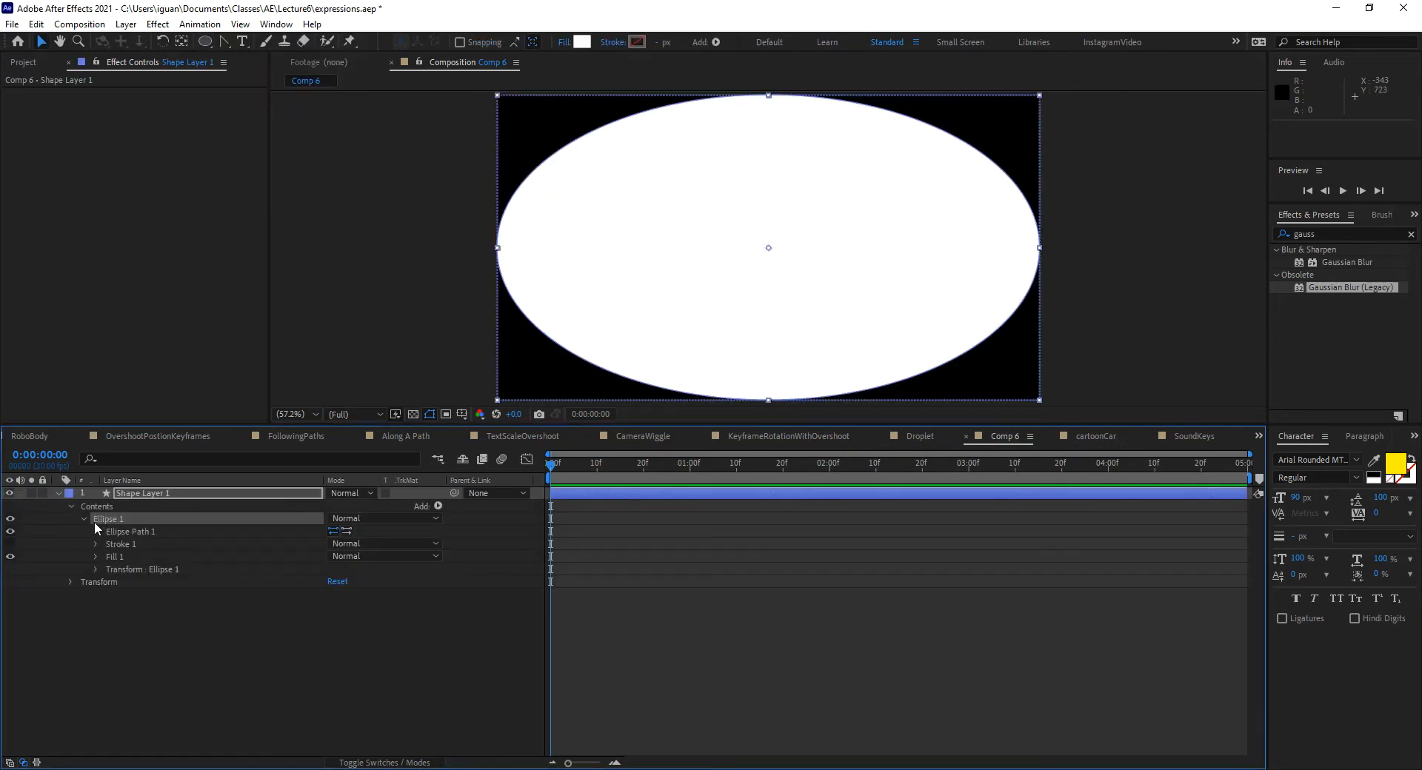
pyautogui.click(96, 532)
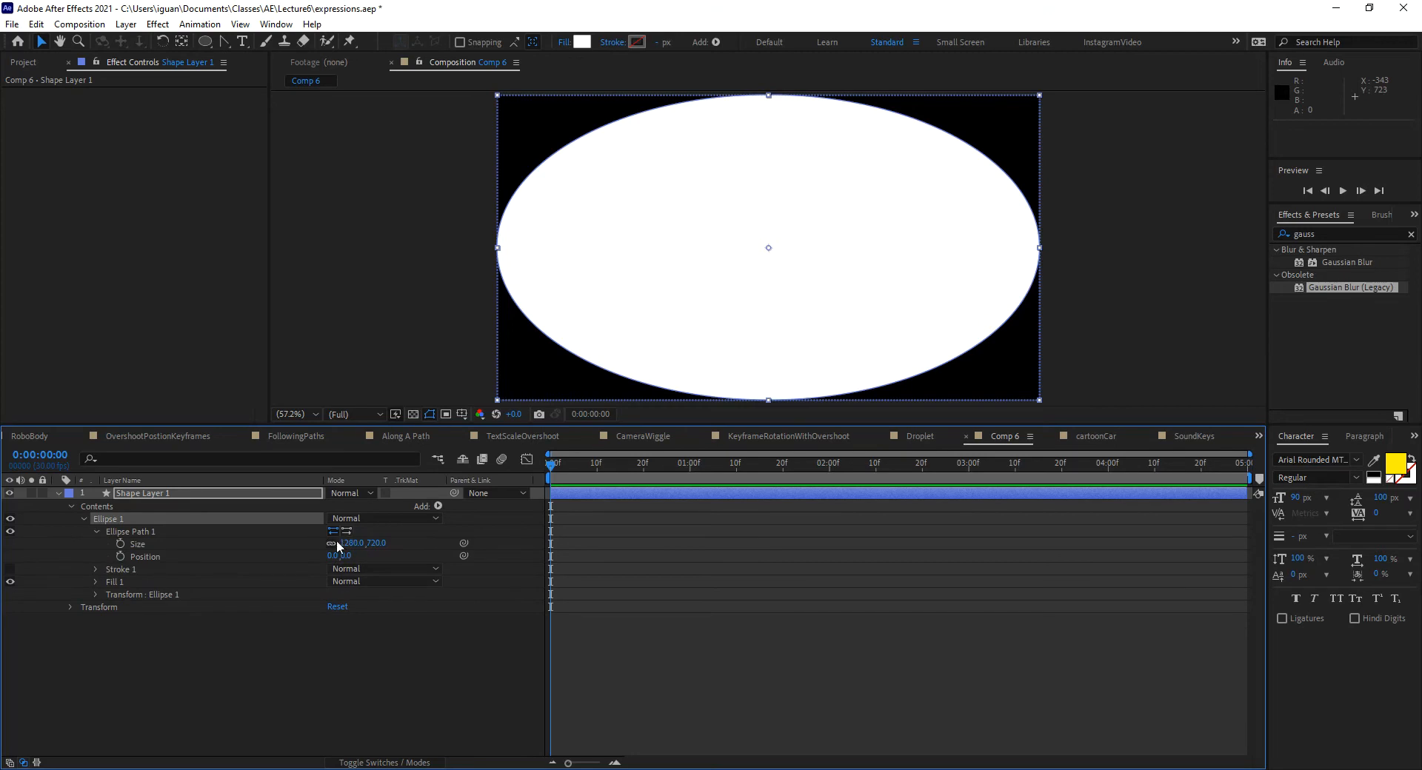
pyautogui.click(346, 543)
pyautogui.write('75')
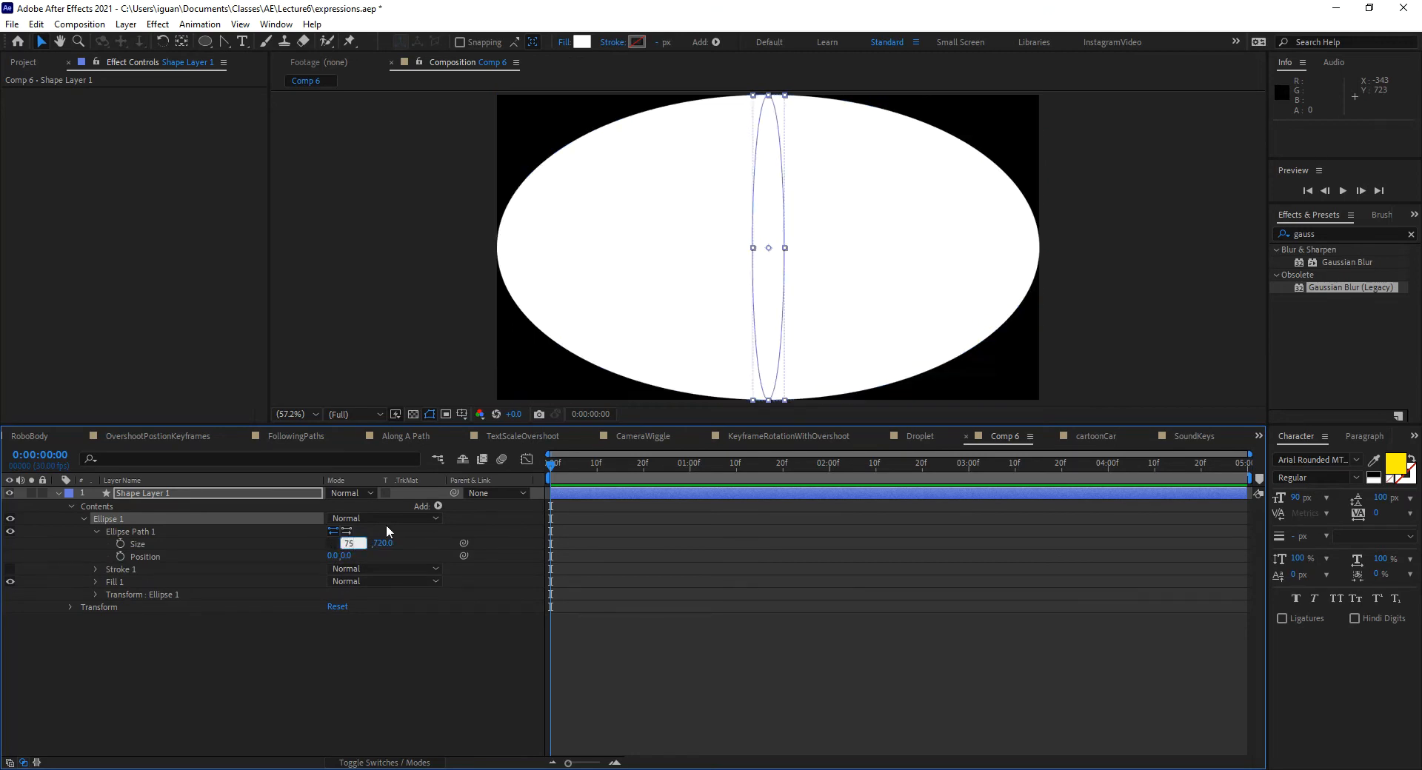
pyautogui.press('Tab')
pyautogui.write('75')
pyautogui.press('Return')
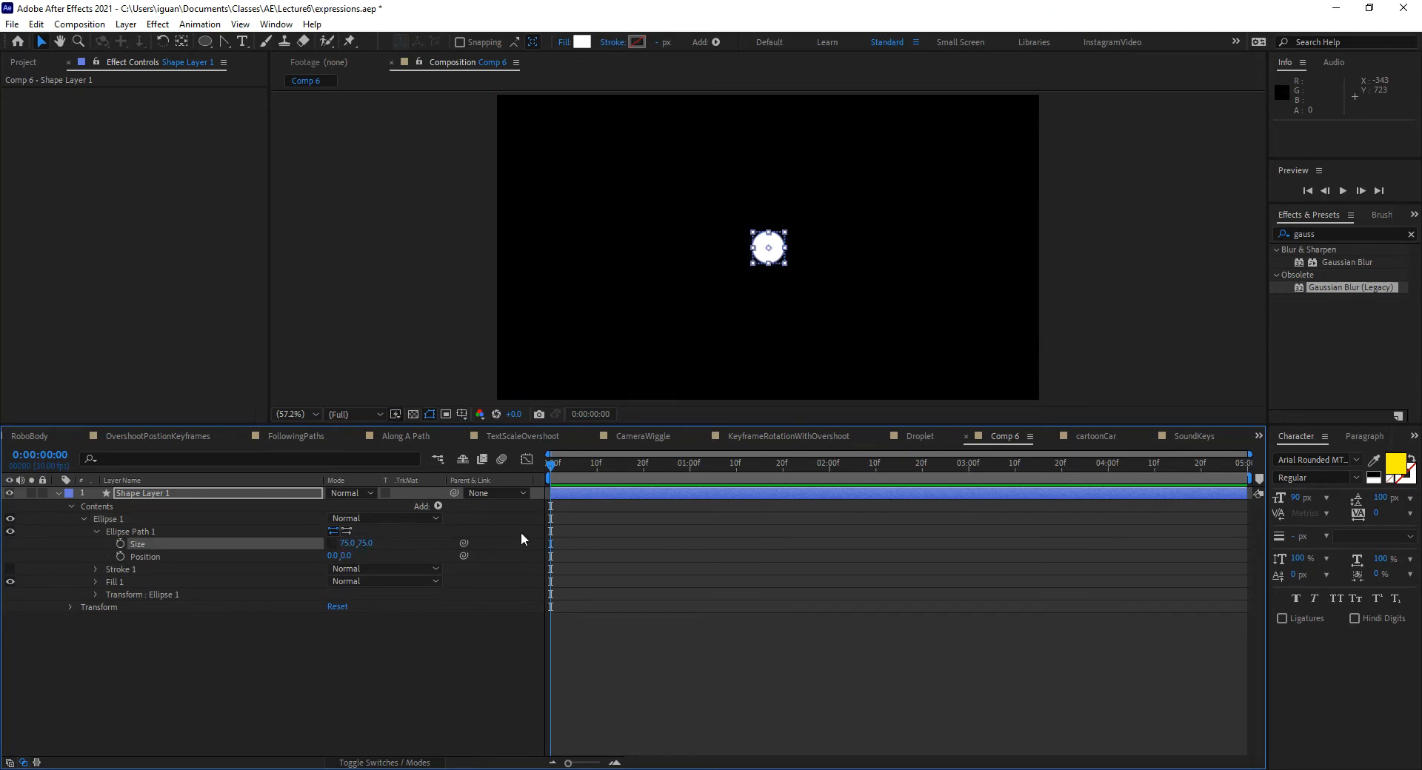
pyautogui.click(58, 493)
pyautogui.click(141, 495)
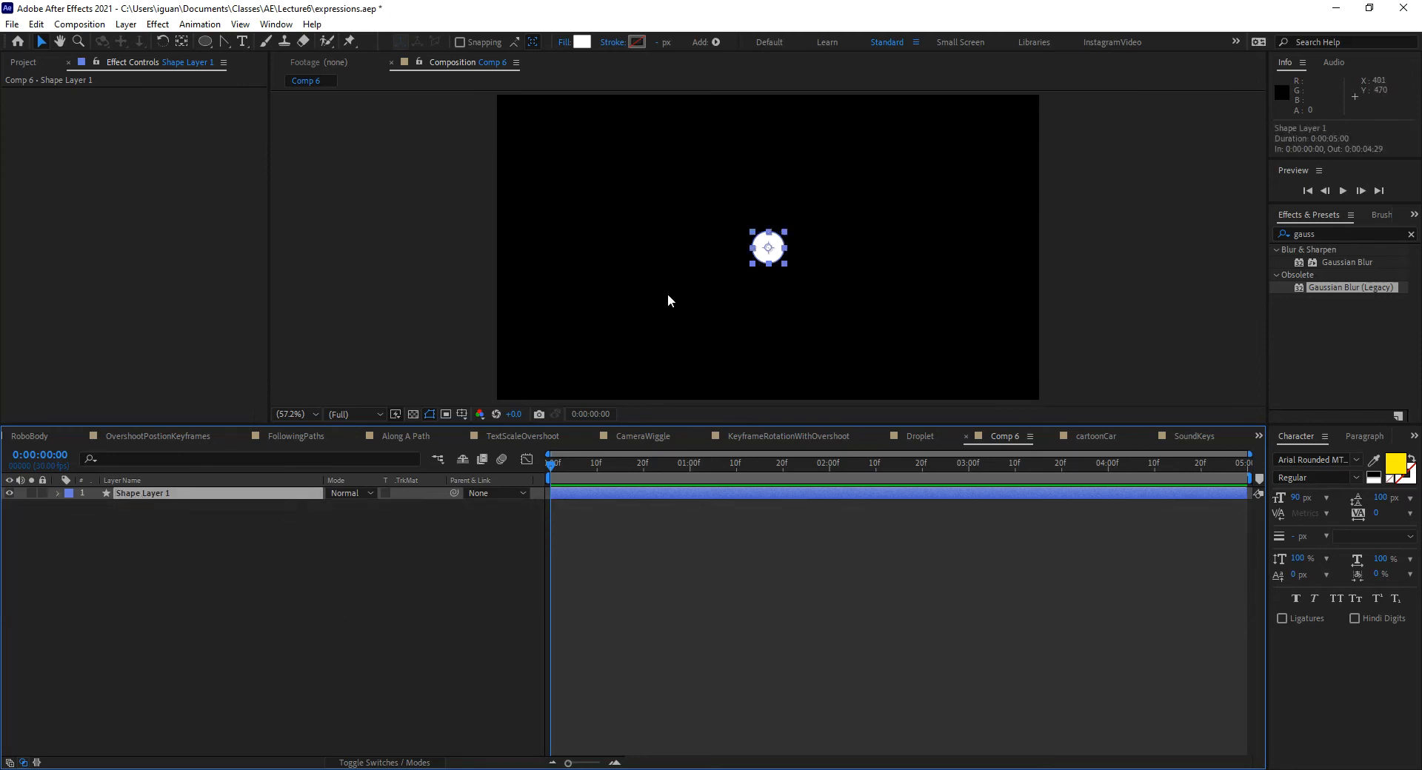
pyautogui.click(287, 576)
pyautogui.click(220, 494)
pyautogui.moveTo(785, 248); pyautogui.dragTo(535, 117)
pyautogui.hotkey('ctrl', 'z')
# Step: Move the circle just outside the frame's upper-left corner, at about (-62, 70), and keyframe its Position at 0 seconds
pyautogui.click(212, 585)
pyautogui.click(185, 494)
pyautogui.moveTo(777, 256); pyautogui.dragTo(479, 132)
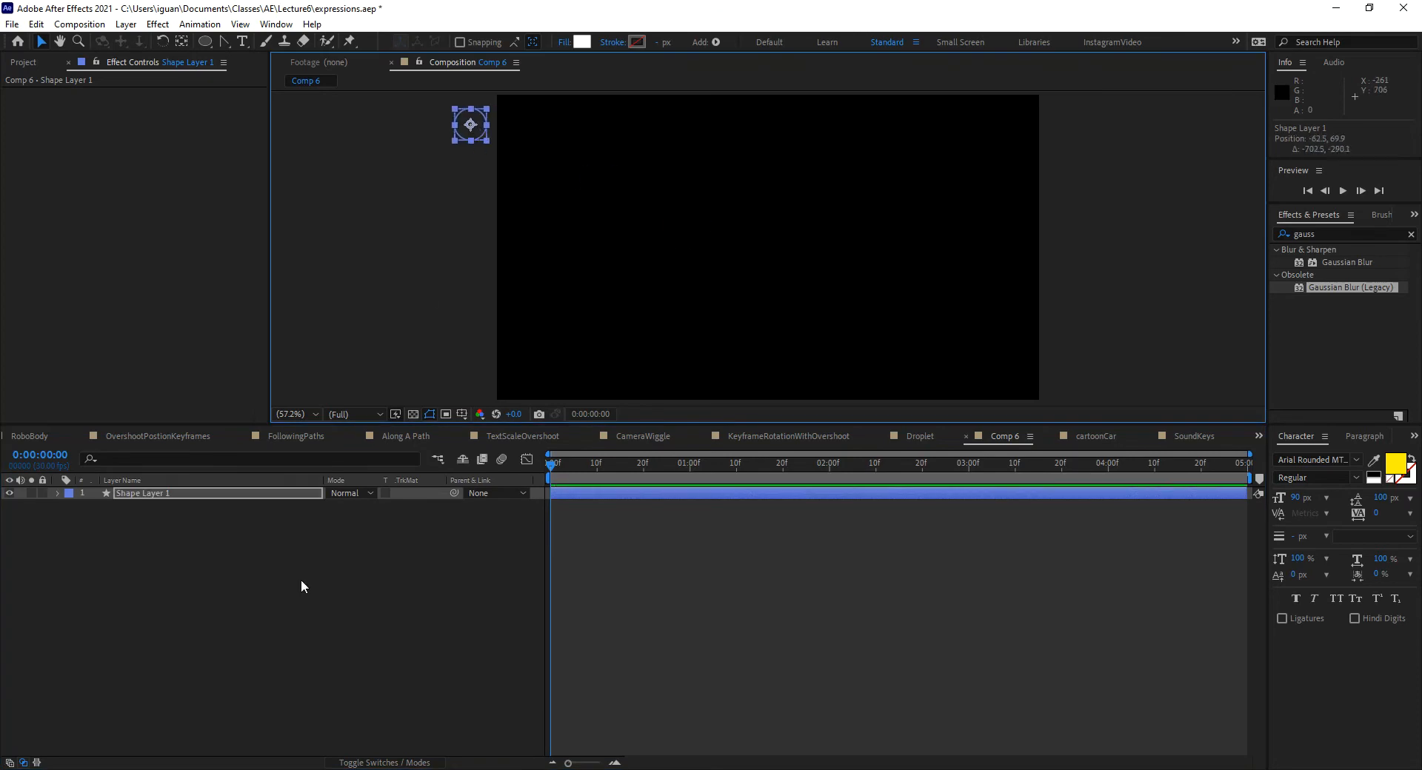
pyautogui.press('p')
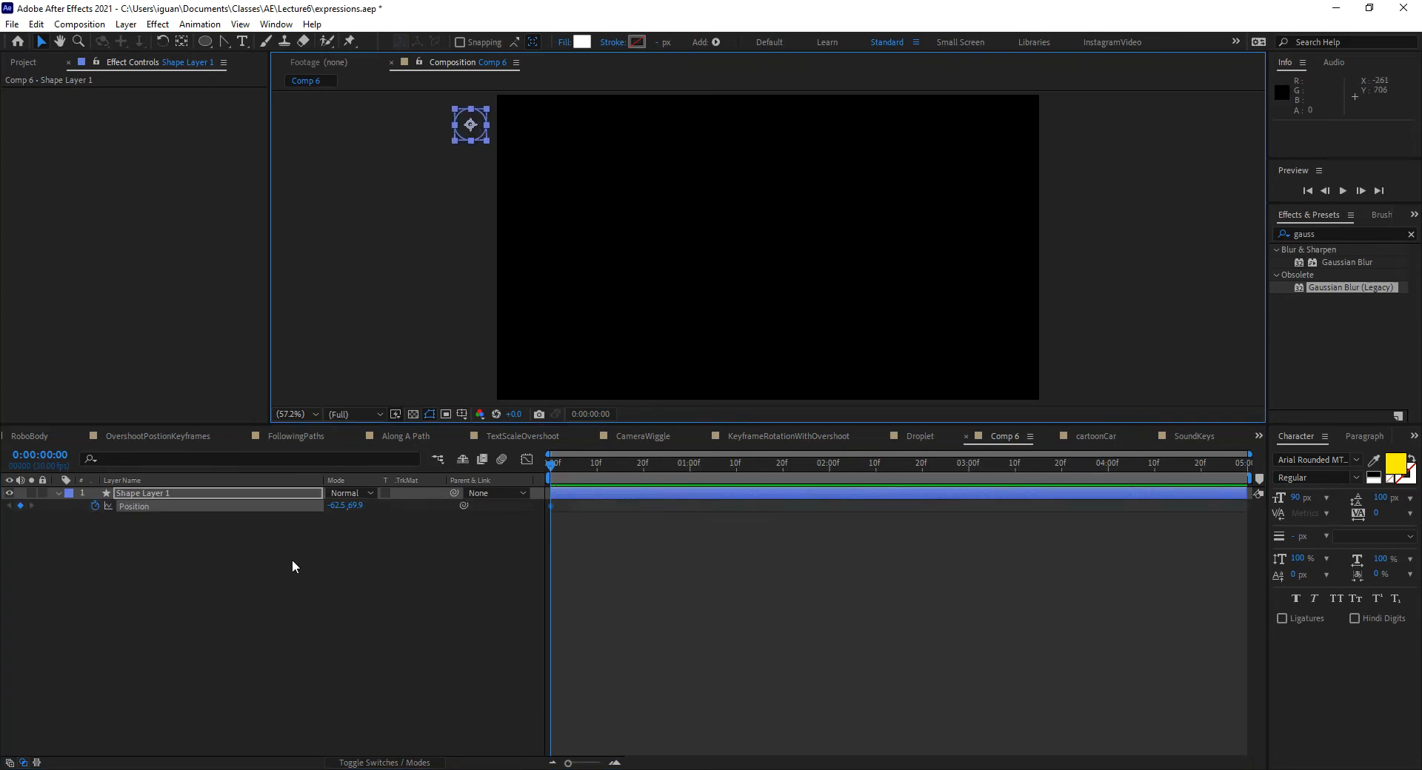
# Step: Keyframe the circle's Position at frame 15 to about (1016, 287), and at 1 second to about (170, 512)
pyautogui.moveTo(588, 465); pyautogui.dragTo(620, 467)
pyautogui.moveTo(477, 140); pyautogui.dragTo(935, 232)
pyautogui.moveTo(638, 467); pyautogui.dragTo(690, 492)
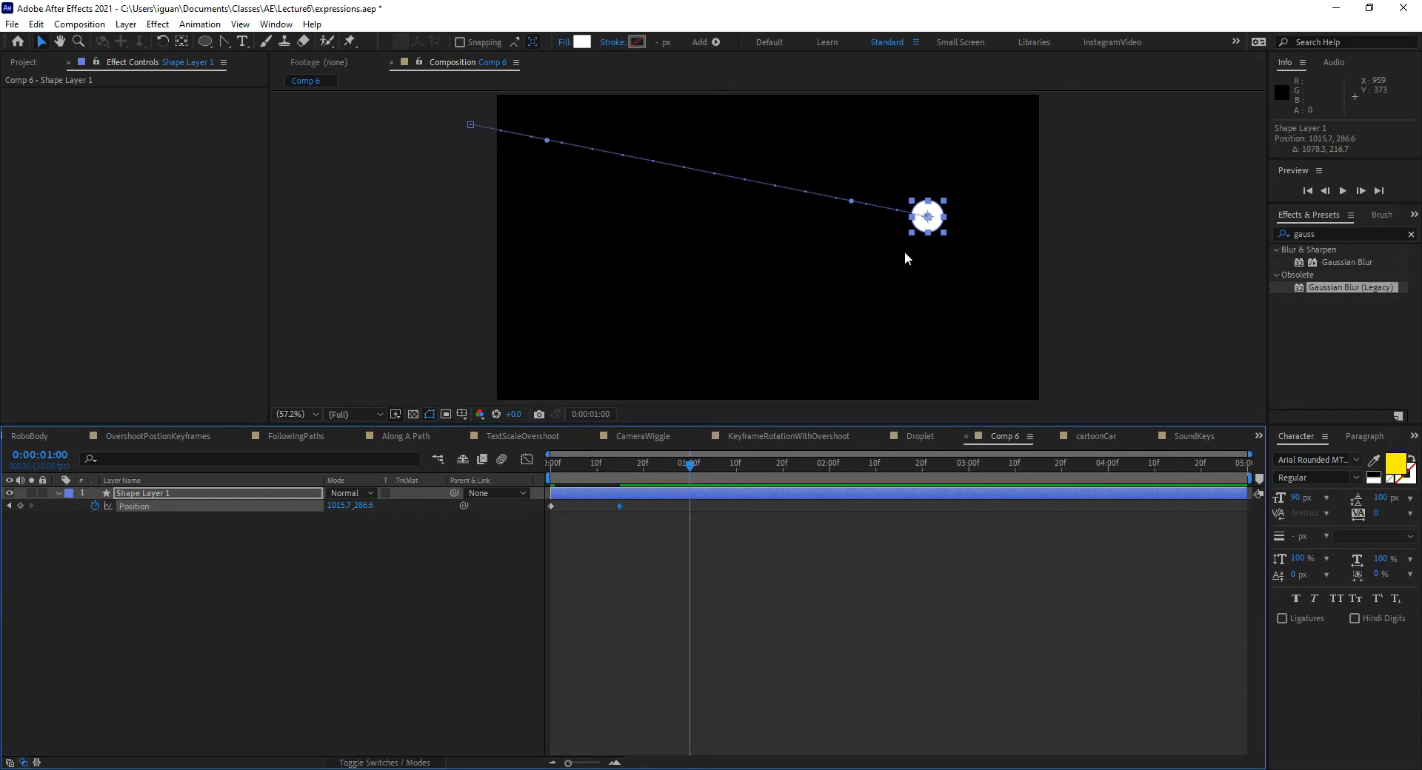
pyautogui.moveTo(927, 219); pyautogui.dragTo(569, 313)
# Step: Keyframe the circle beyond the frame's lower-right corner at 0:00:01:10, at about (1381, 701), and preview the motion from the start
pyautogui.moveTo(695, 464); pyautogui.dragTo(737, 479)
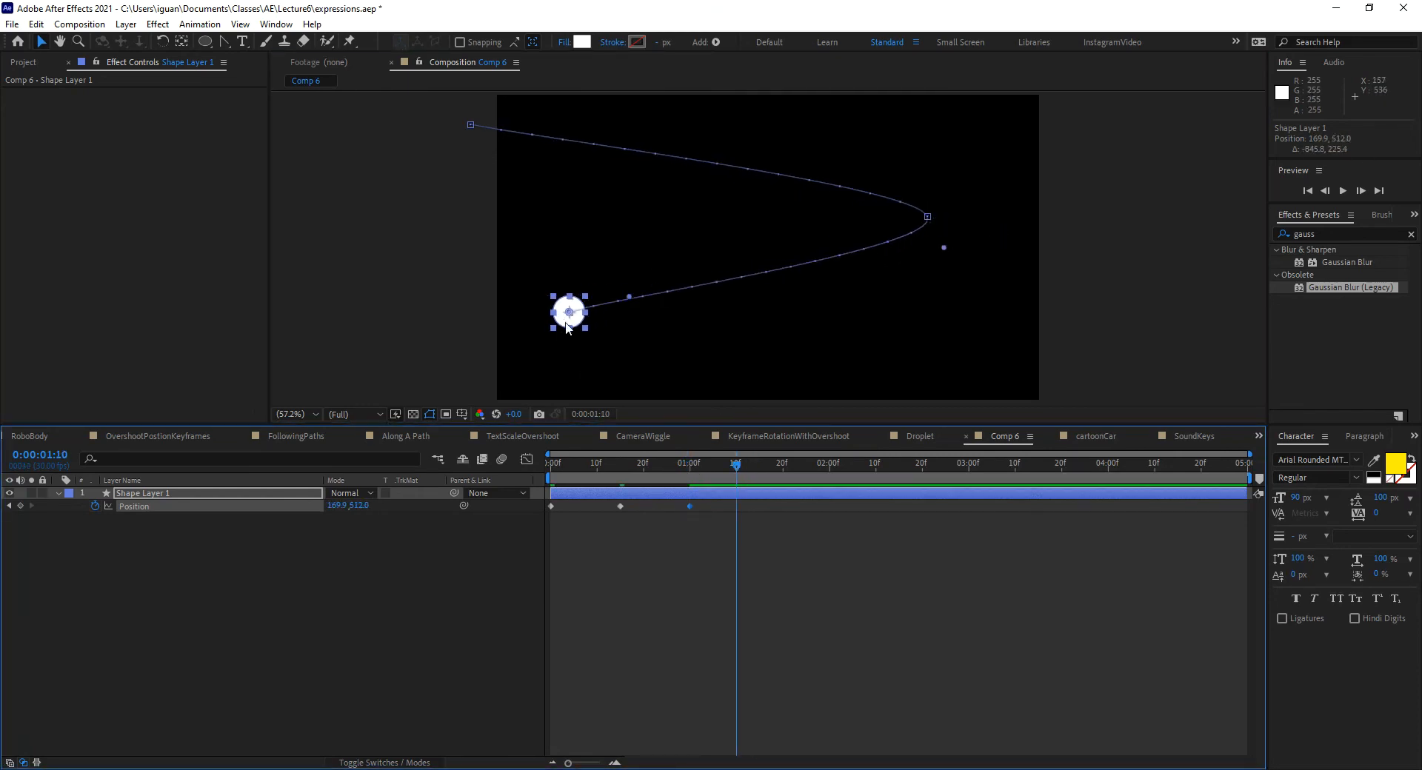
pyautogui.moveTo(562, 329); pyautogui.dragTo(1094, 408)
pyautogui.moveTo(575, 471); pyautogui.dragTo(875, 501)
pyautogui.press('Home')
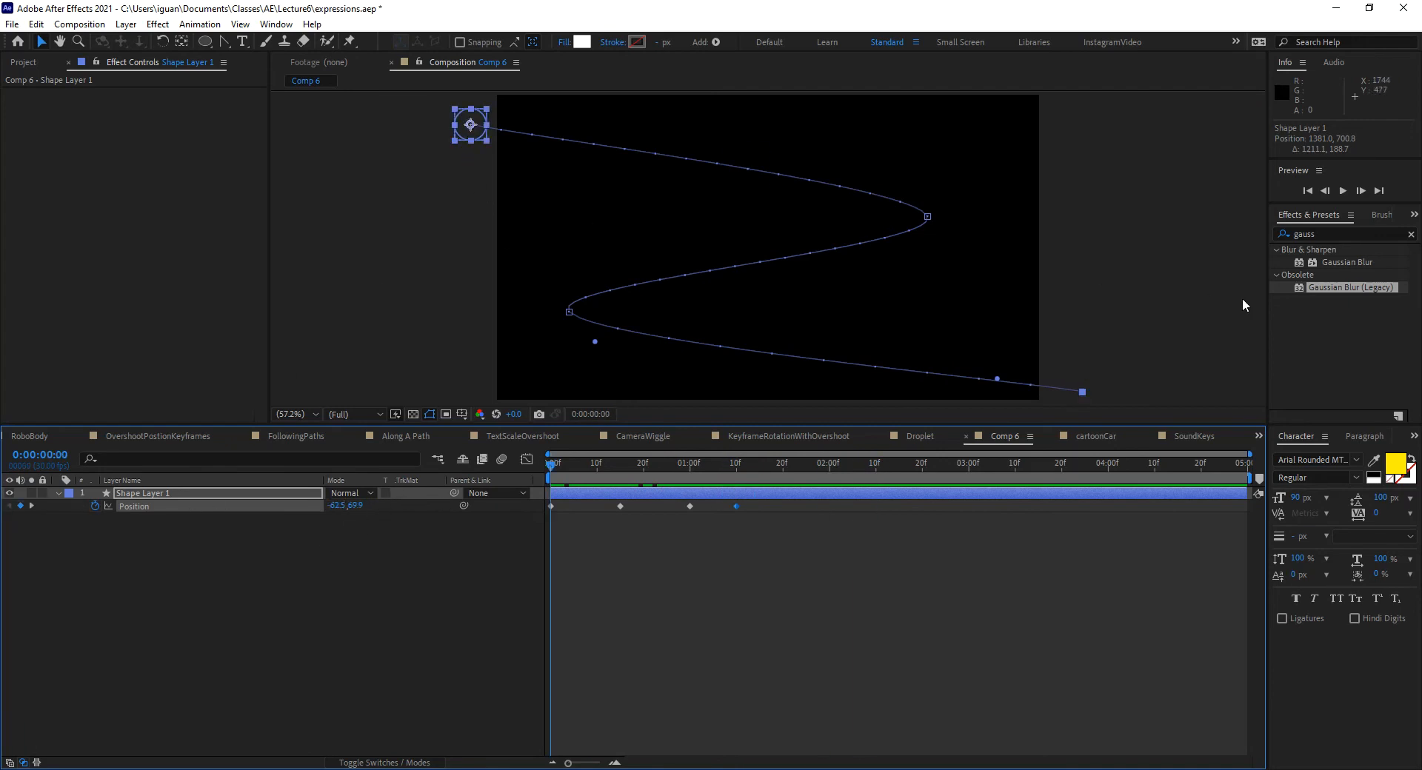
# Step: Apply the Echo effect to Shape Layer 1 and check it at 0:00:00:22
pyautogui.click(1411, 234)
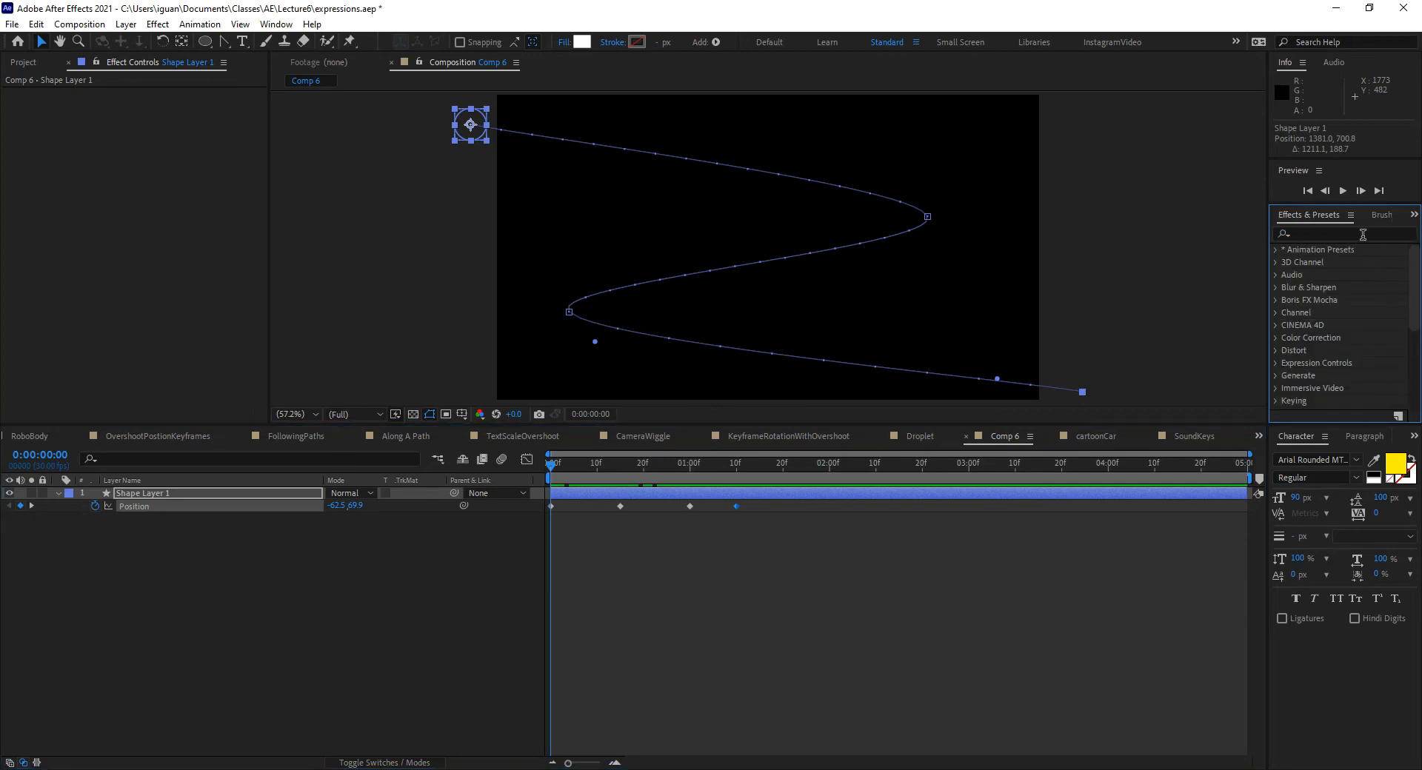
pyautogui.click(1348, 234)
pyautogui.write('echo')
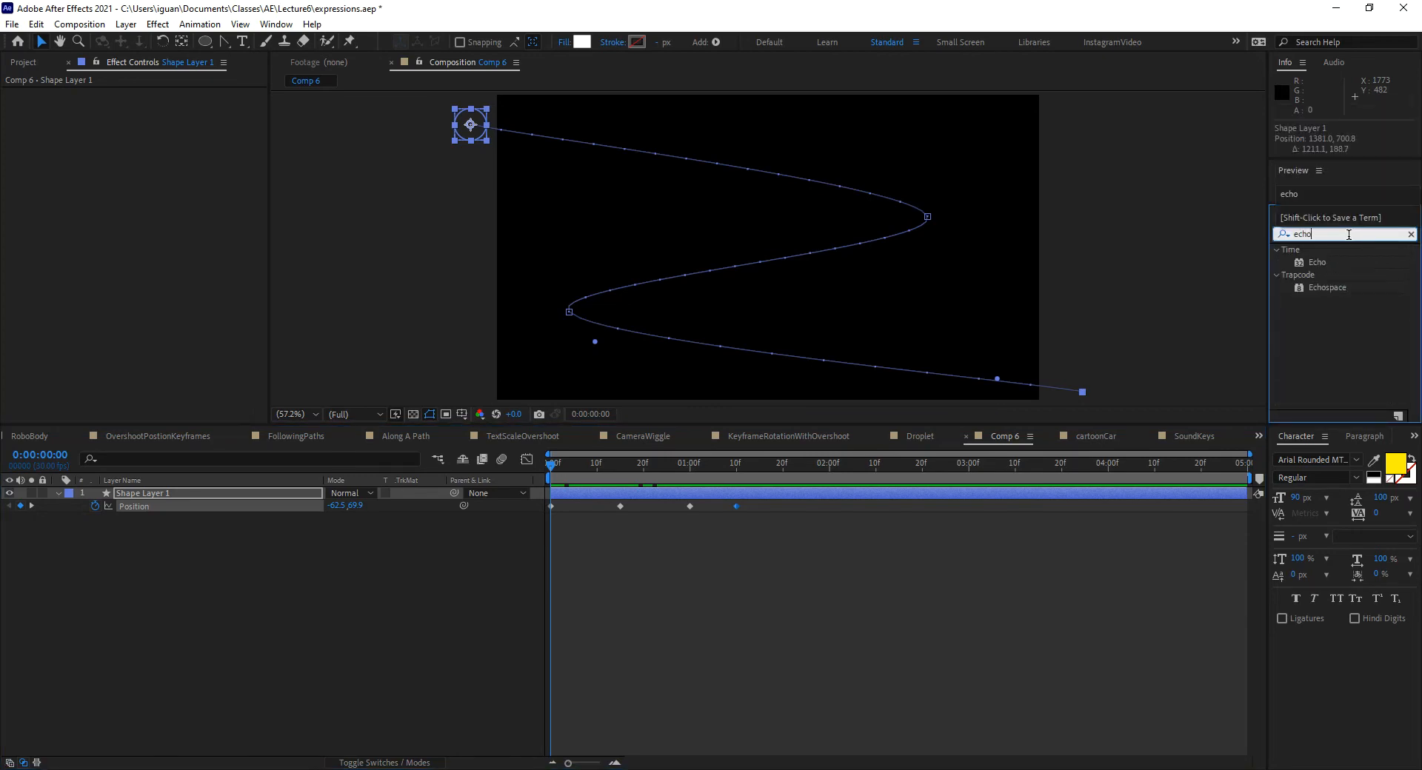
pyautogui.moveTo(1328, 264); pyautogui.dragTo(169, 491)
pyautogui.moveTo(634, 479); pyautogui.dragTo(653, 473)
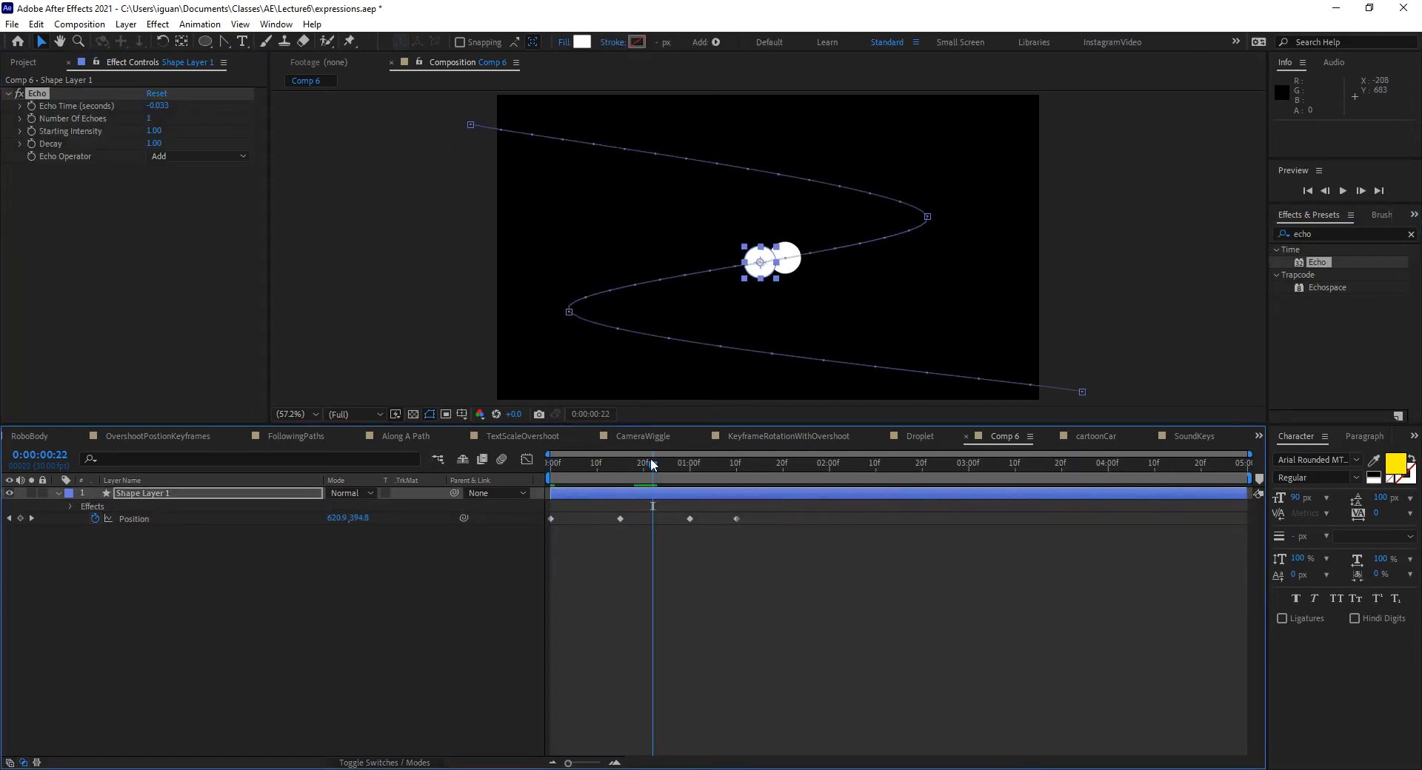
# Step: Set the Echo effect's number of echoes to 10 and its decay to 0.92
pyautogui.click(150, 118)
pyautogui.write('10')
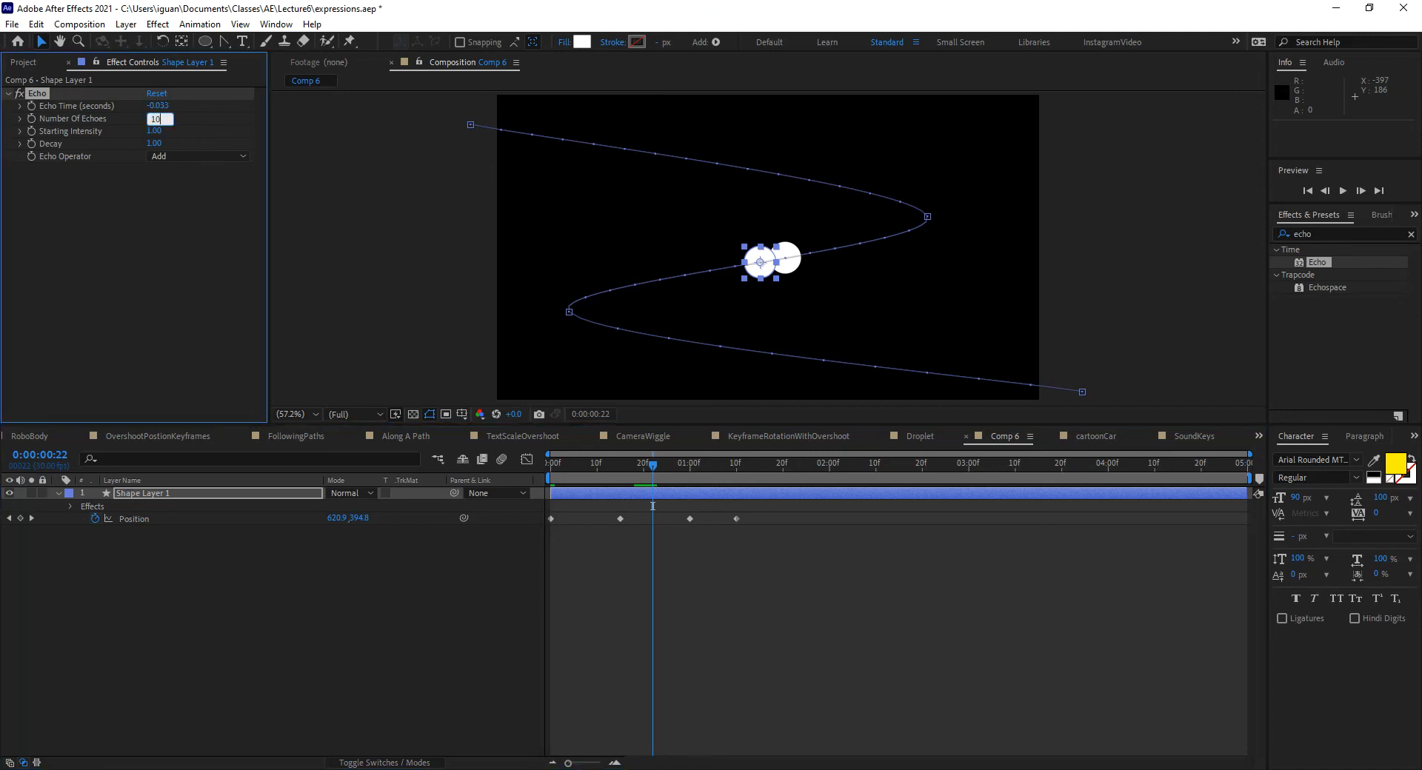
pyautogui.press('Return')
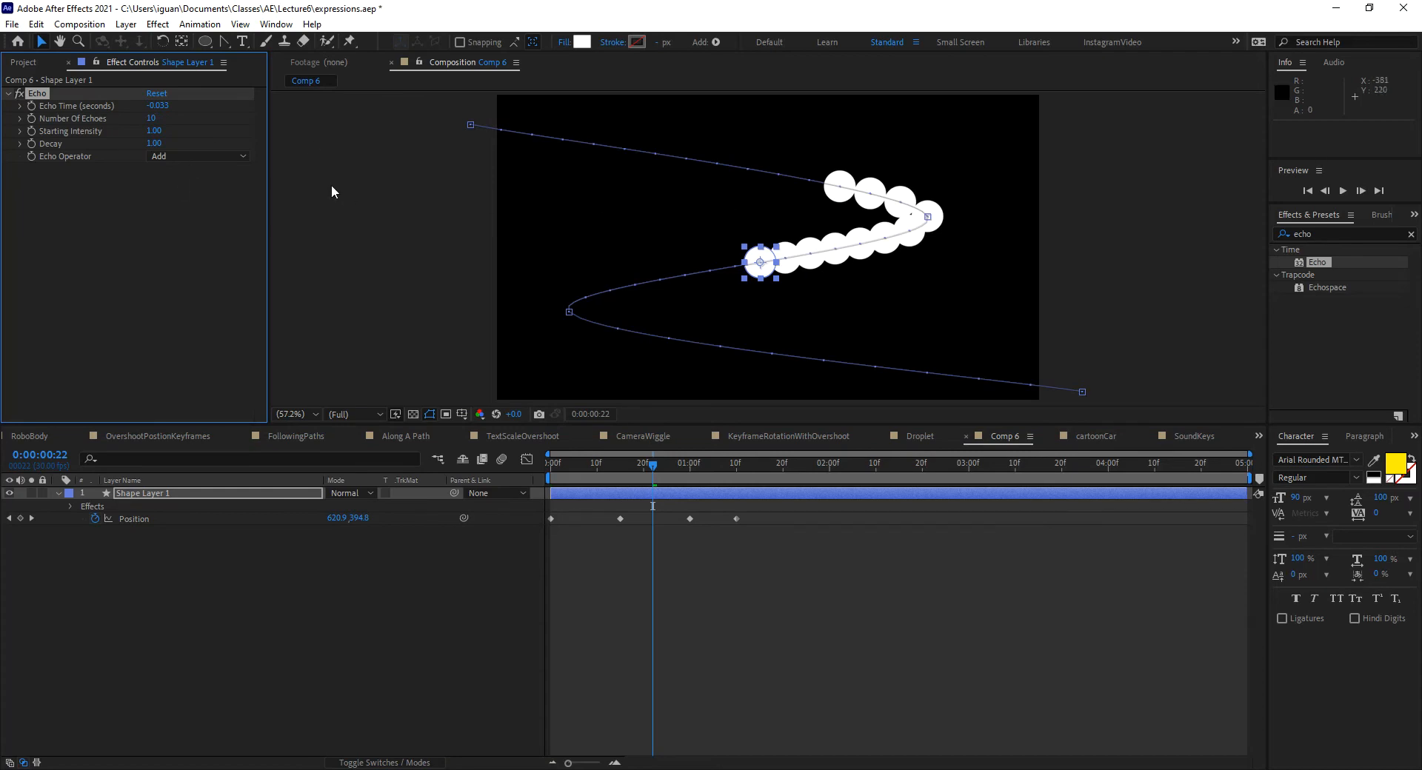
pyautogui.moveTo(153, 143); pyautogui.dragTo(146, 143)
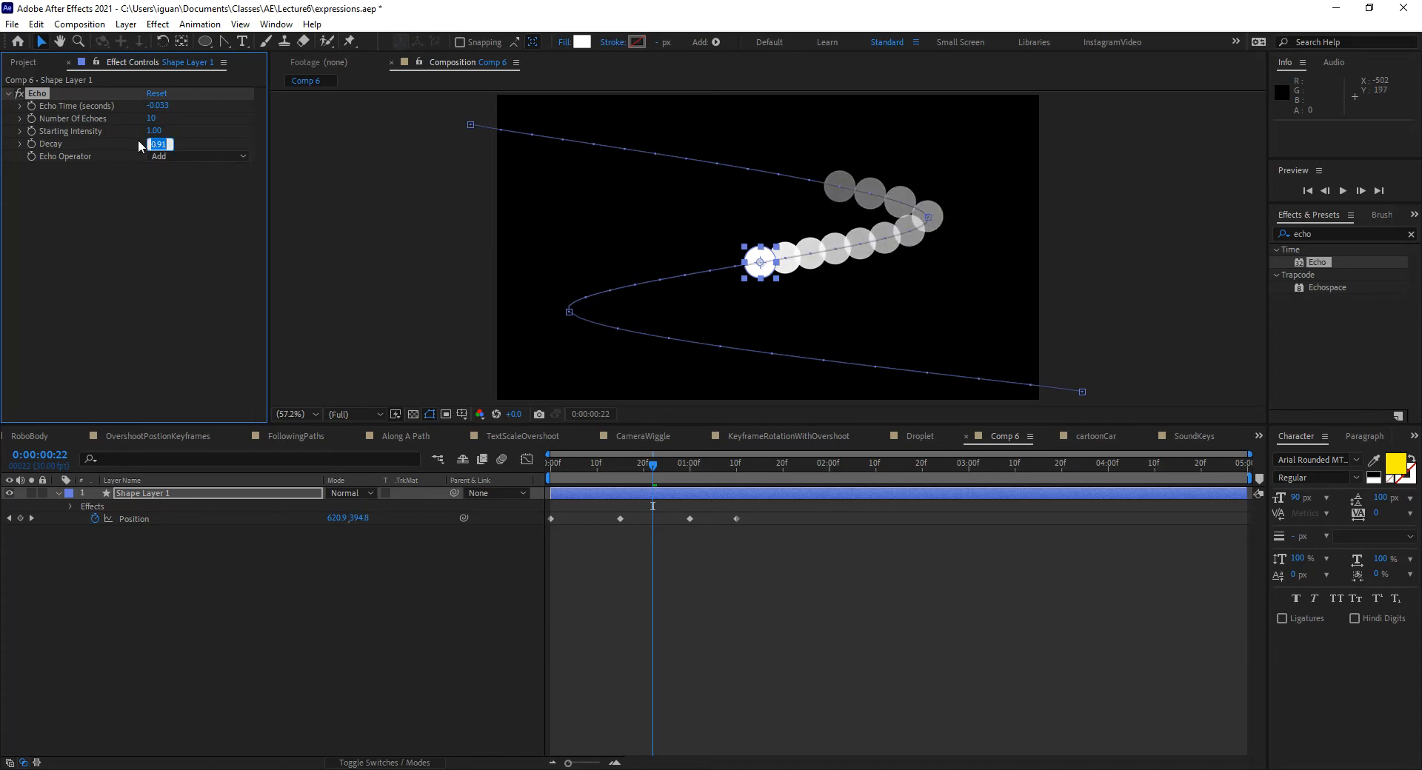
pyautogui.click(146, 220)
pyautogui.moveTo(157, 146); pyautogui.dragTo(152, 142)
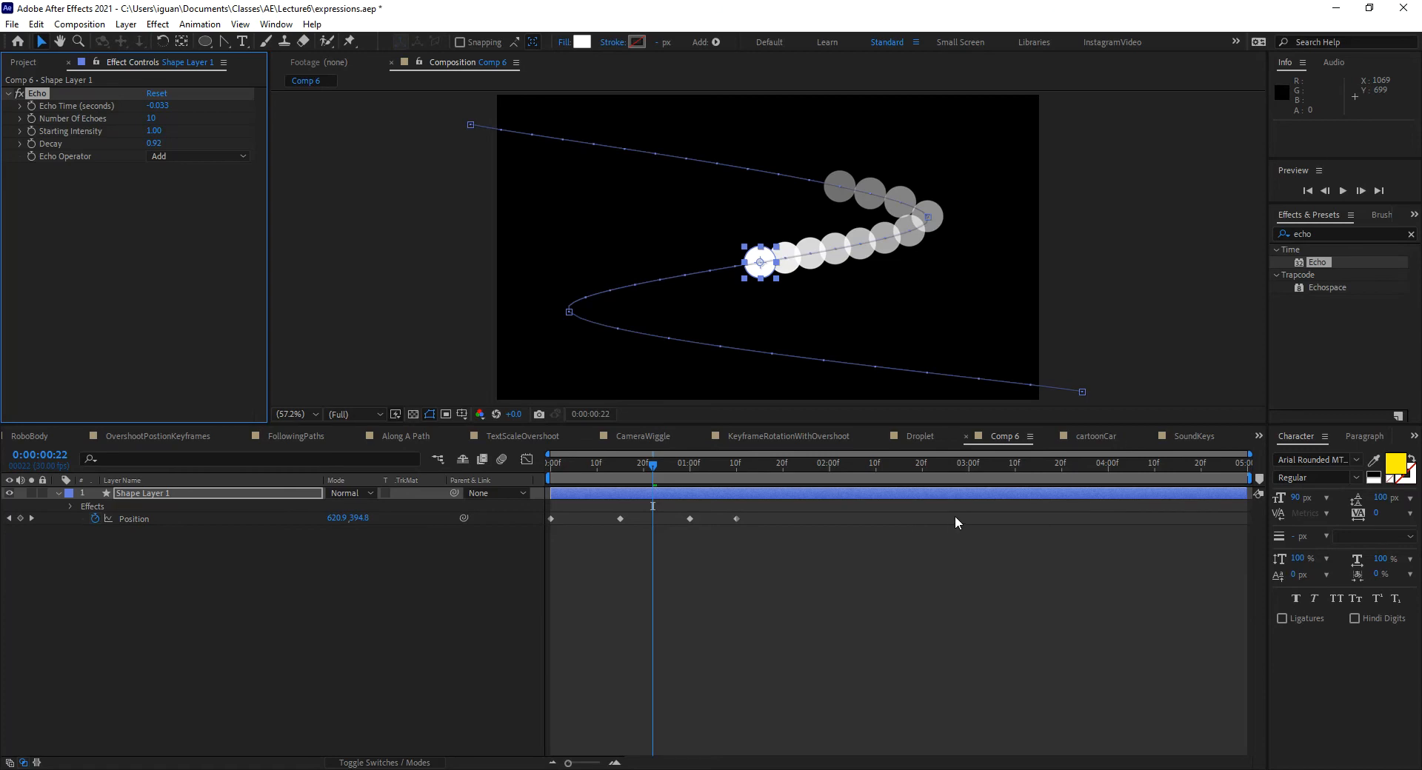
# Step: Find the Roughen Edges effect and add it below Echo on the shape layer
pyautogui.click(1410, 234)
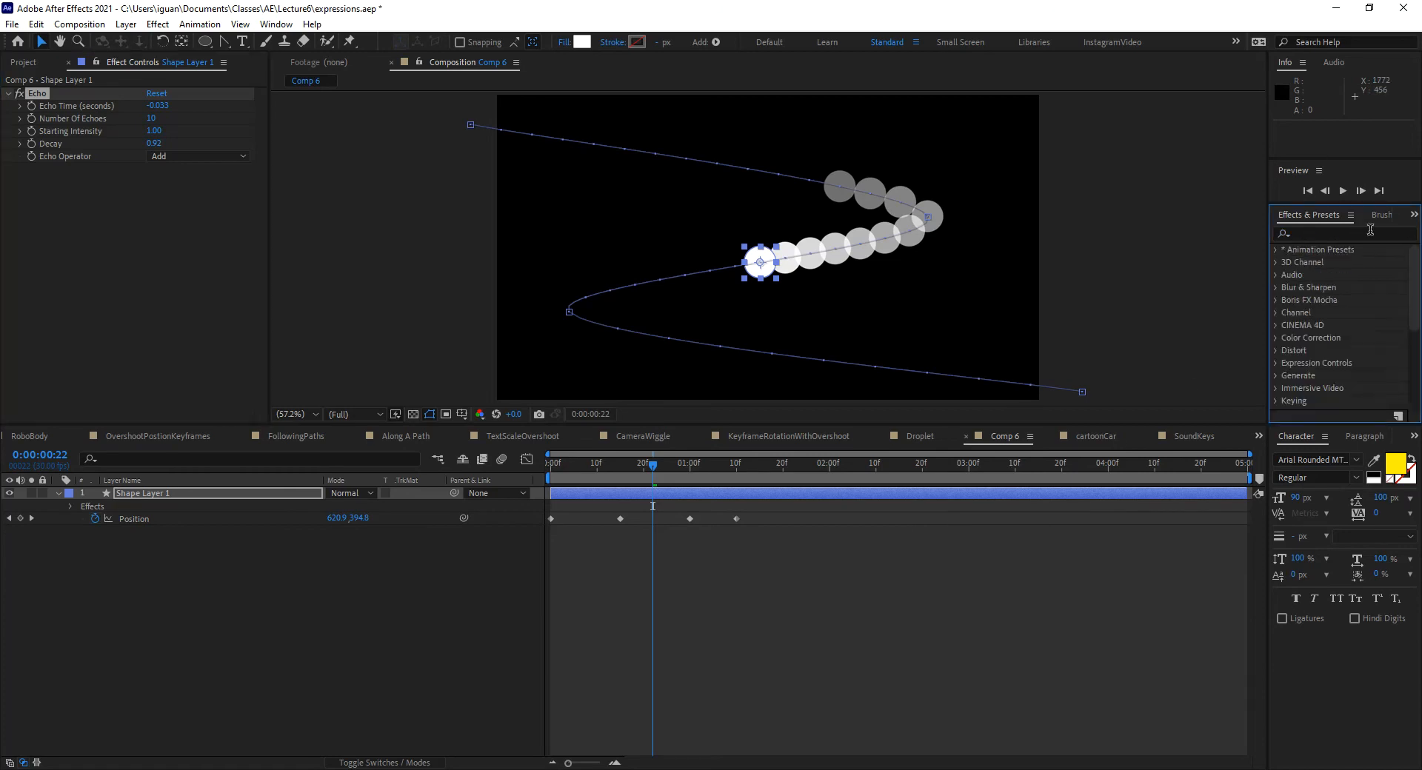
pyautogui.click(1337, 234)
pyautogui.write('rough')
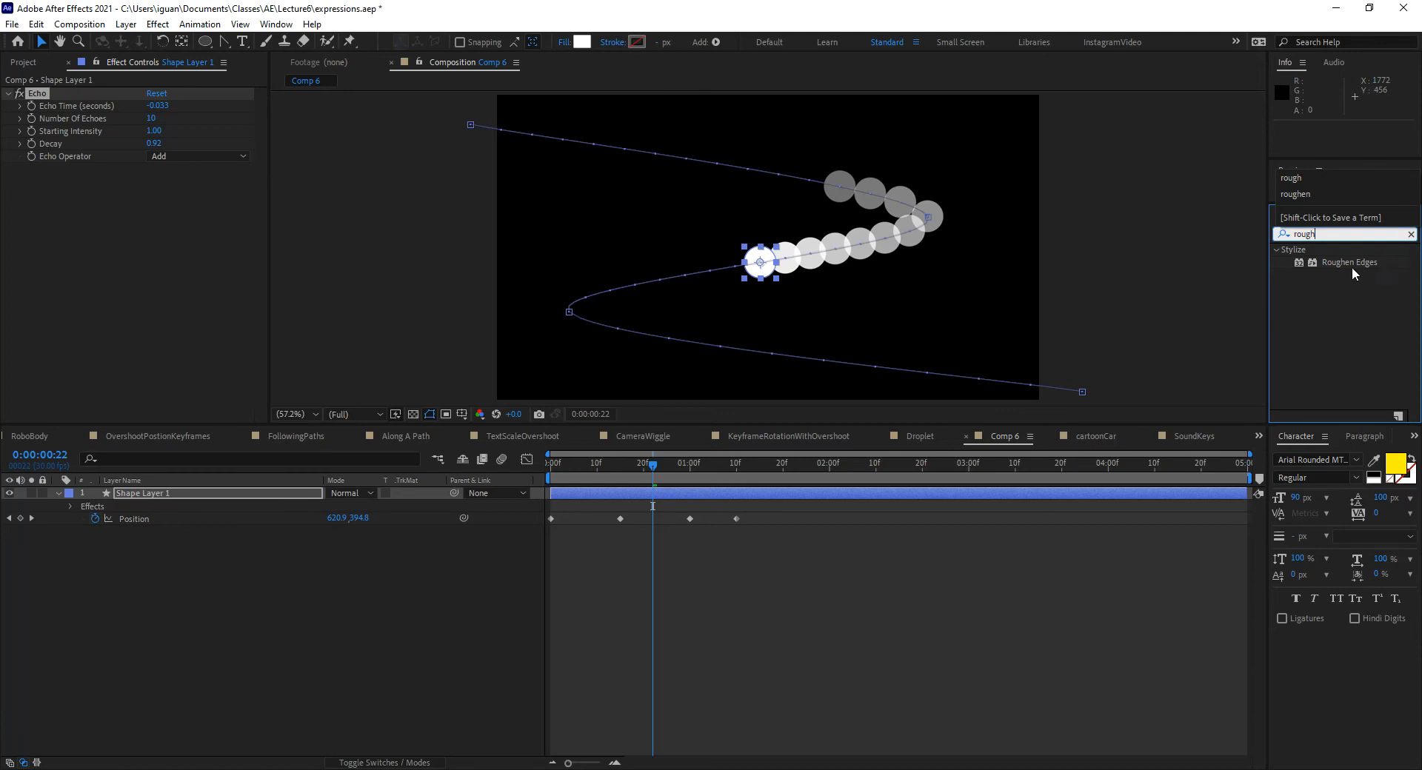
pyautogui.moveTo(1352, 263); pyautogui.dragTo(130, 241)
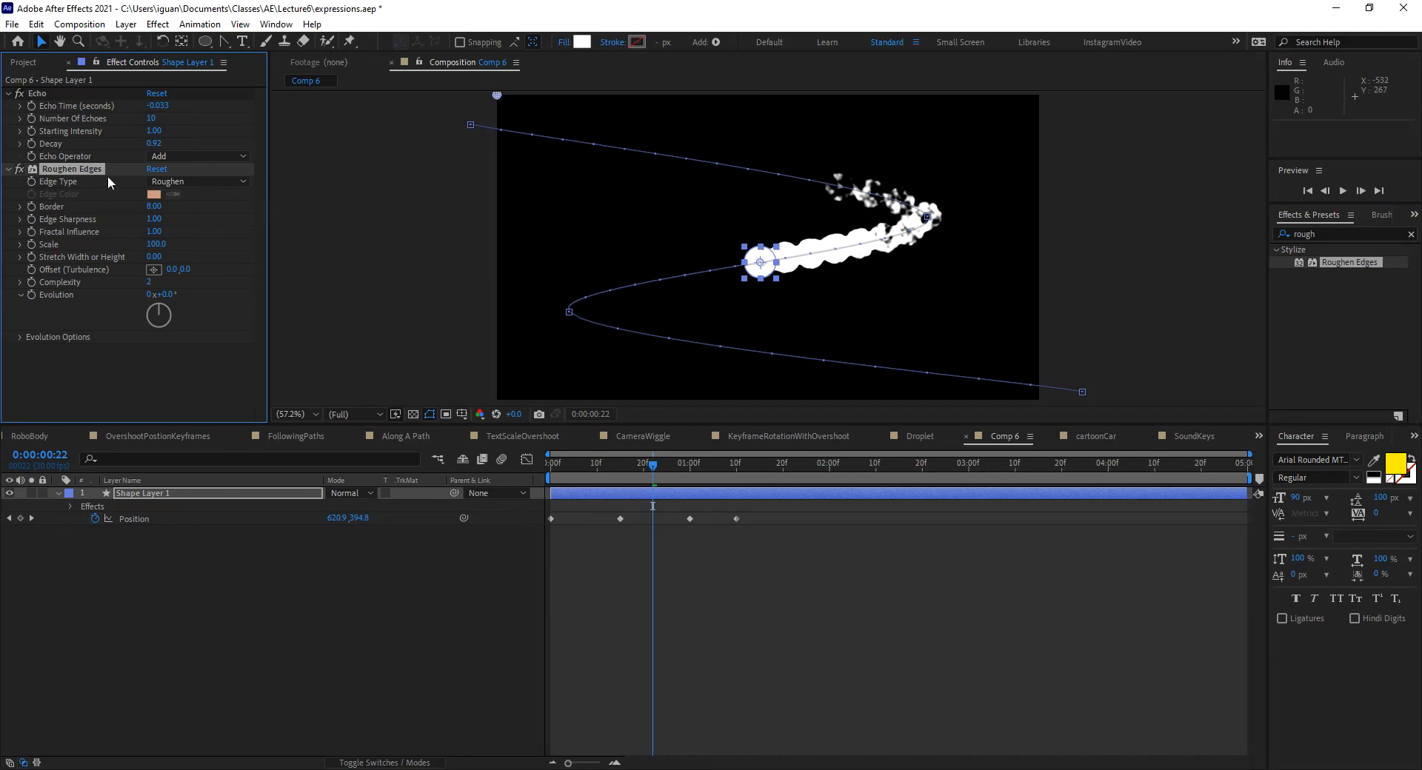
# Step: Set the Roughen Edges border to 45 and preview the trail, ending at 0:00:00:12
pyautogui.click(157, 208)
pyautogui.write('1')
pyautogui.write('0')
pyautogui.press('Return')
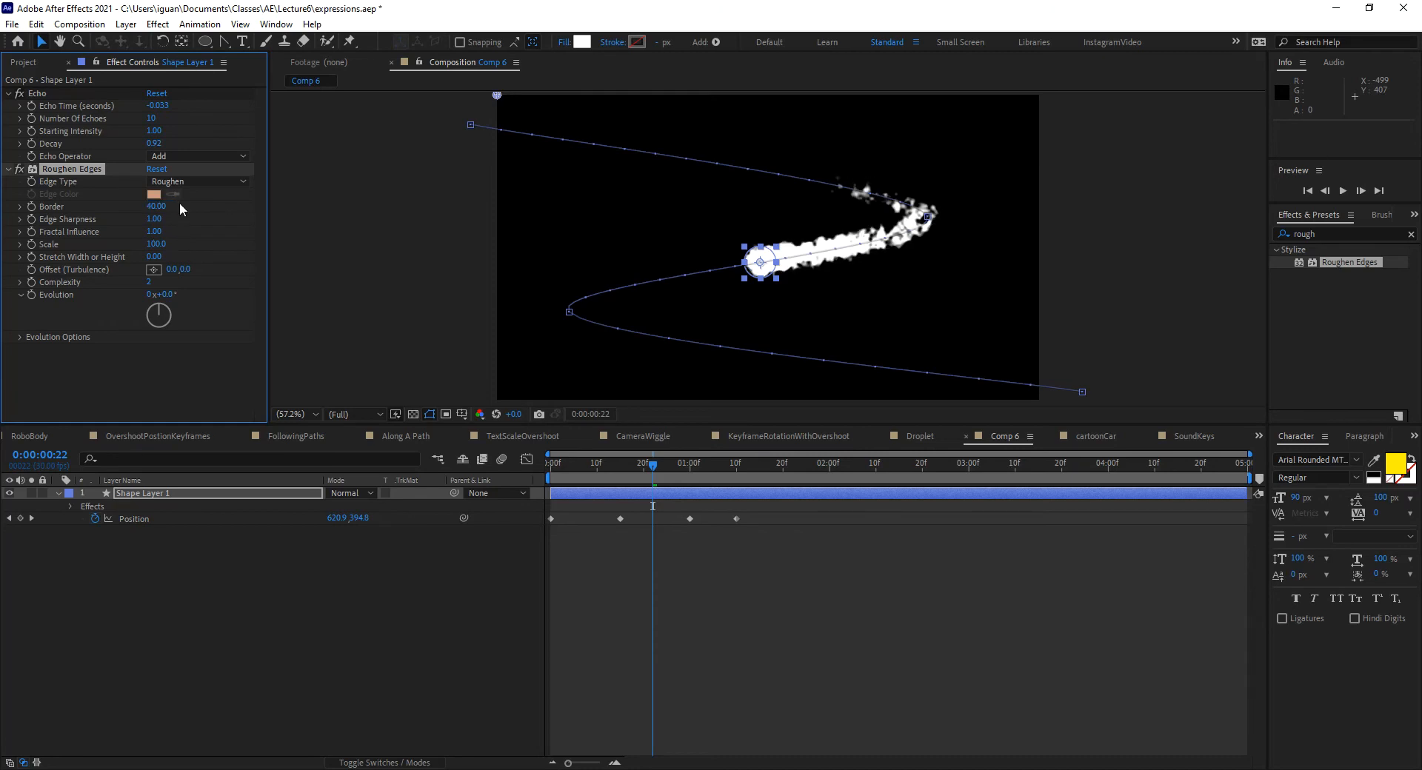
pyautogui.click(160, 206)
pyautogui.write('45')
pyautogui.press('Return')
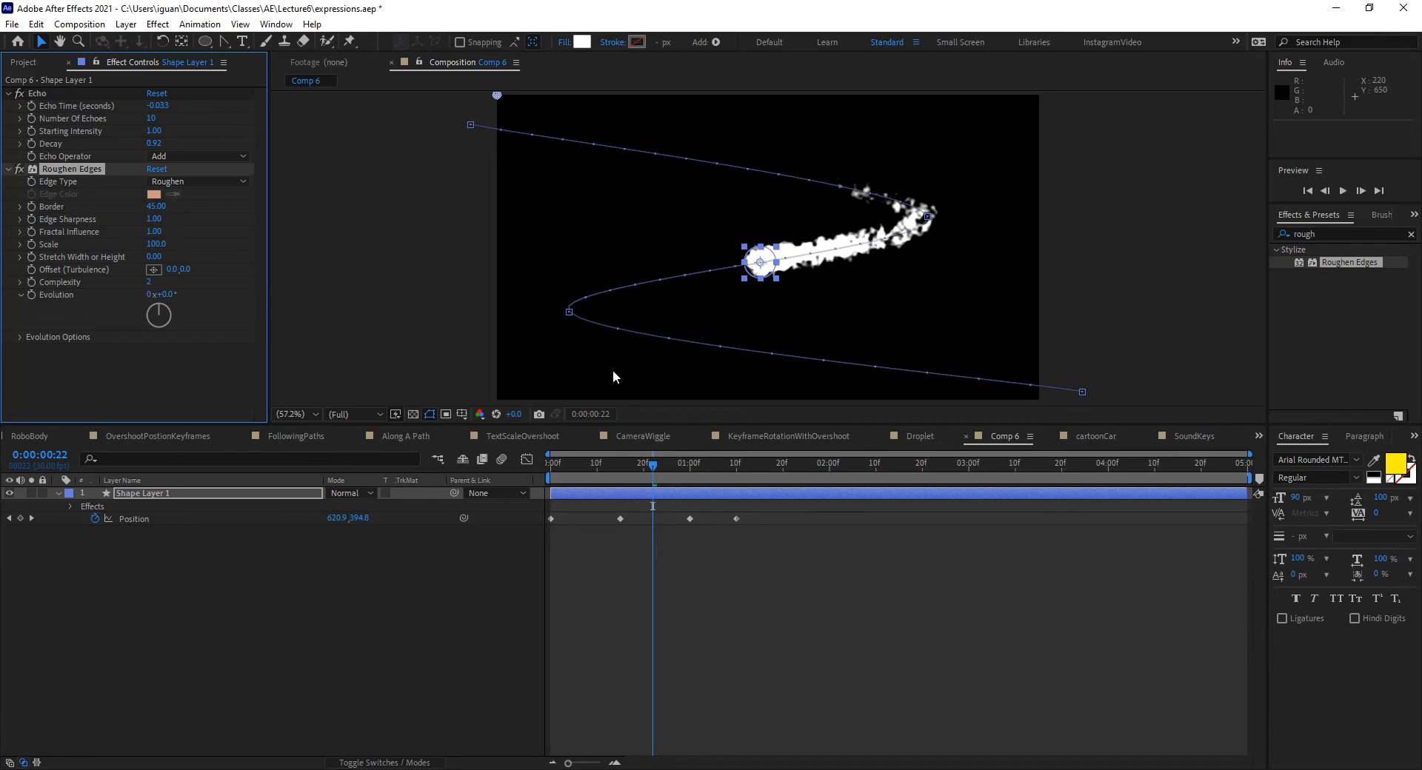
pyautogui.click(642, 570)
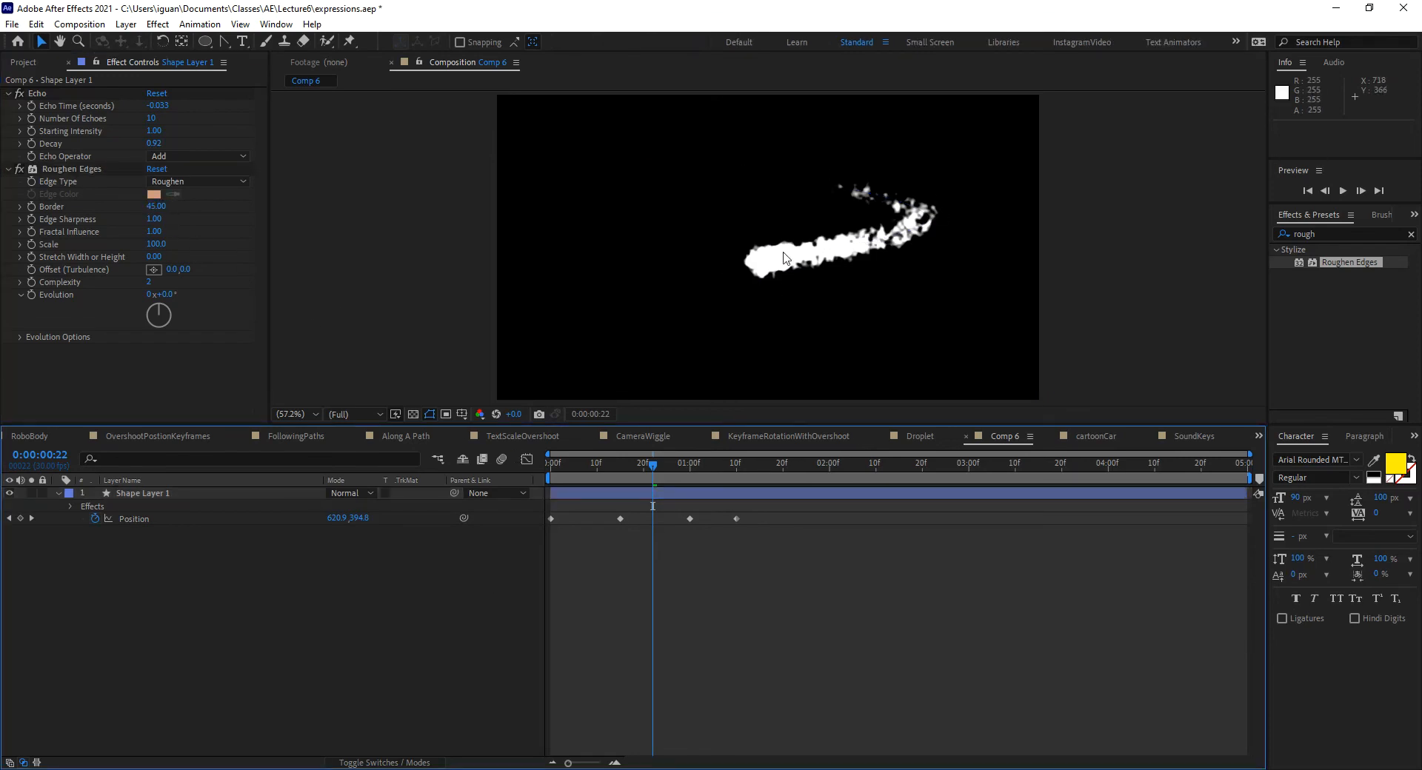
pyautogui.click(213, 494)
pyautogui.moveTo(562, 465); pyautogui.dragTo(607, 479)
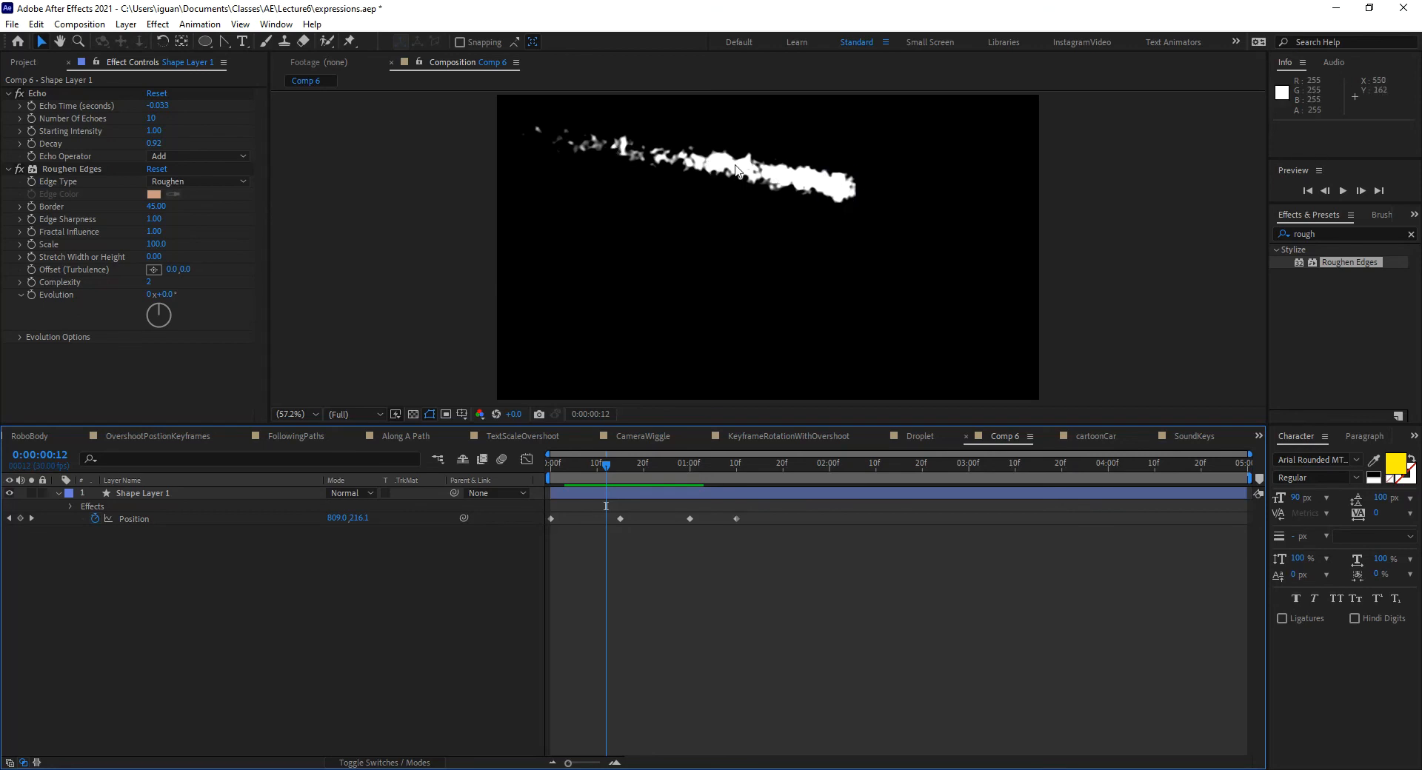
# Step: Find Gaussian Blur (Legacy) and add it below Roughen Edges on the shape layer
pyautogui.click(1325, 234)
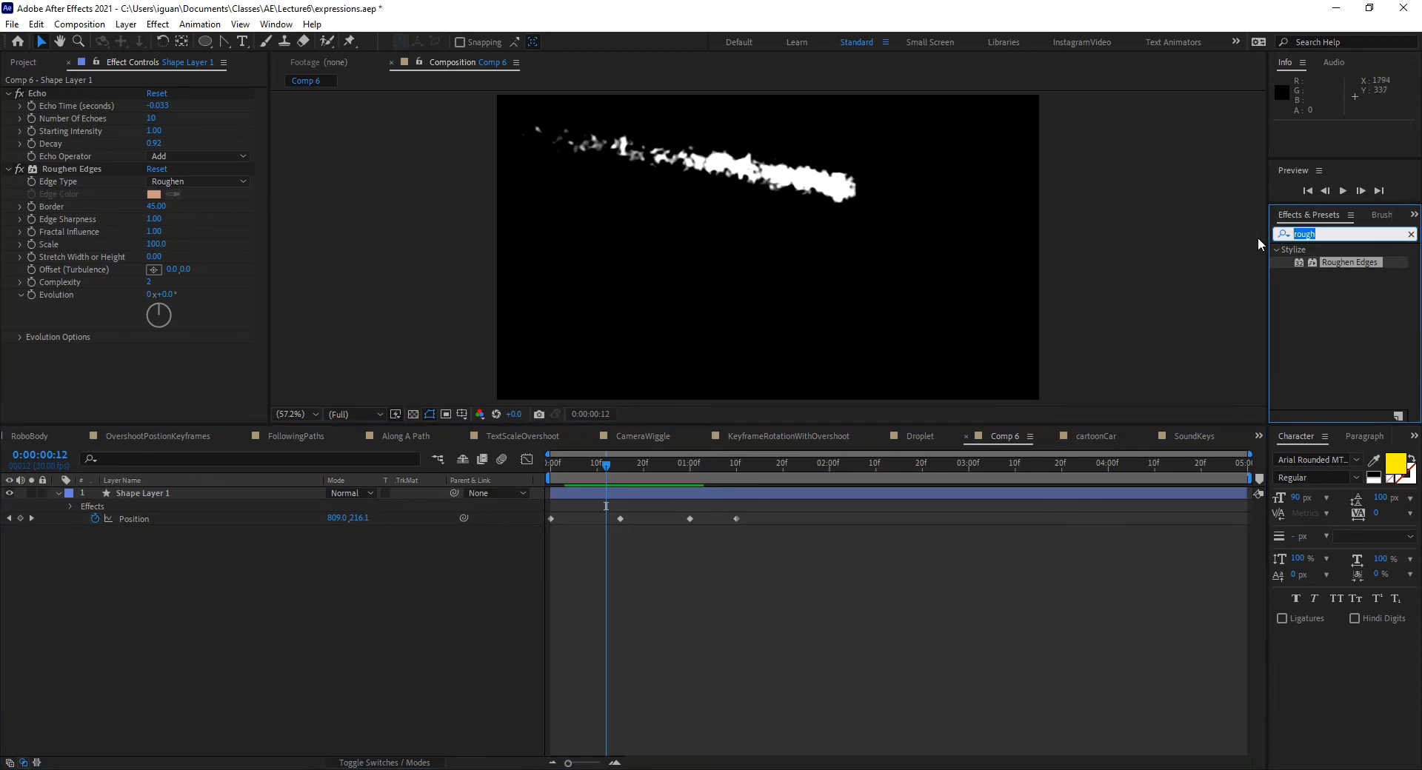
pyautogui.write('gau')
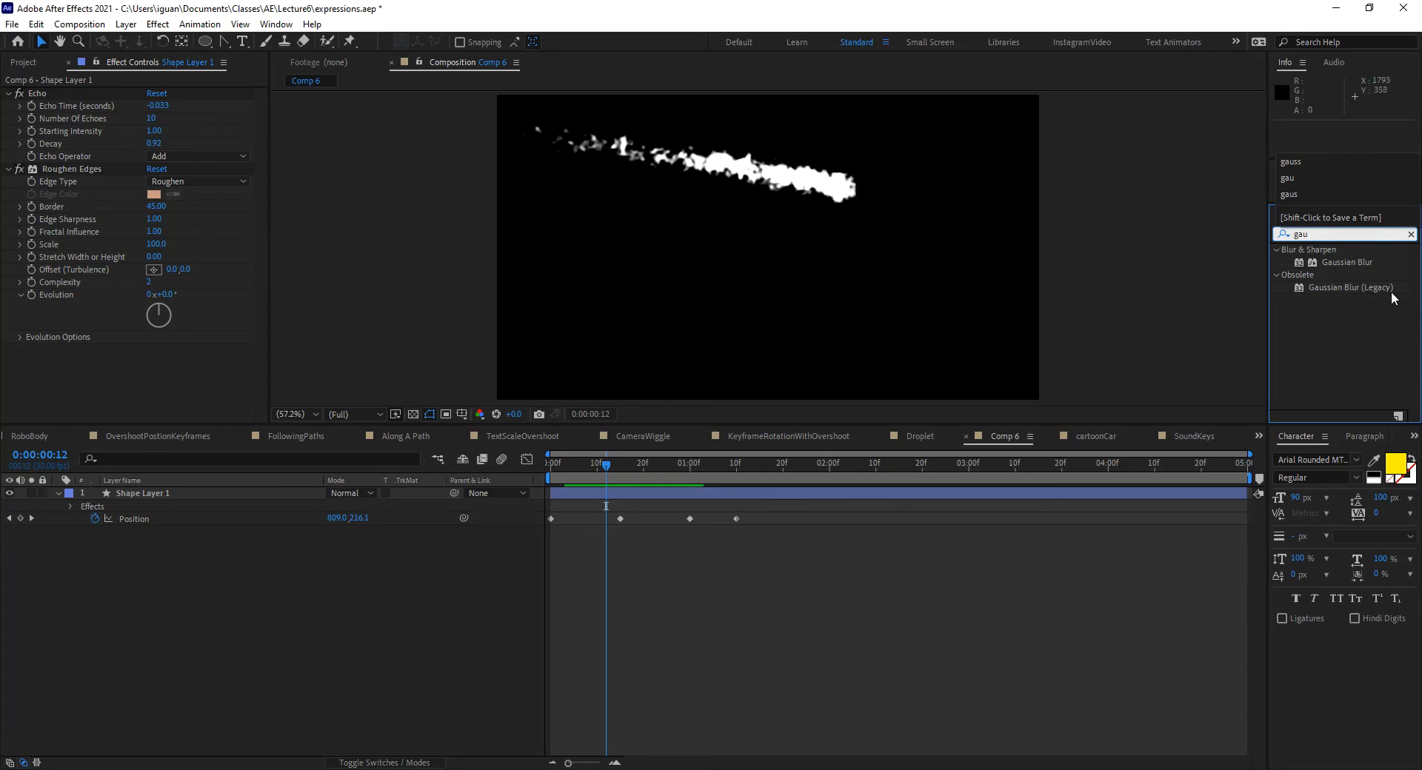
pyautogui.moveTo(1350, 287); pyautogui.dragTo(160, 355)
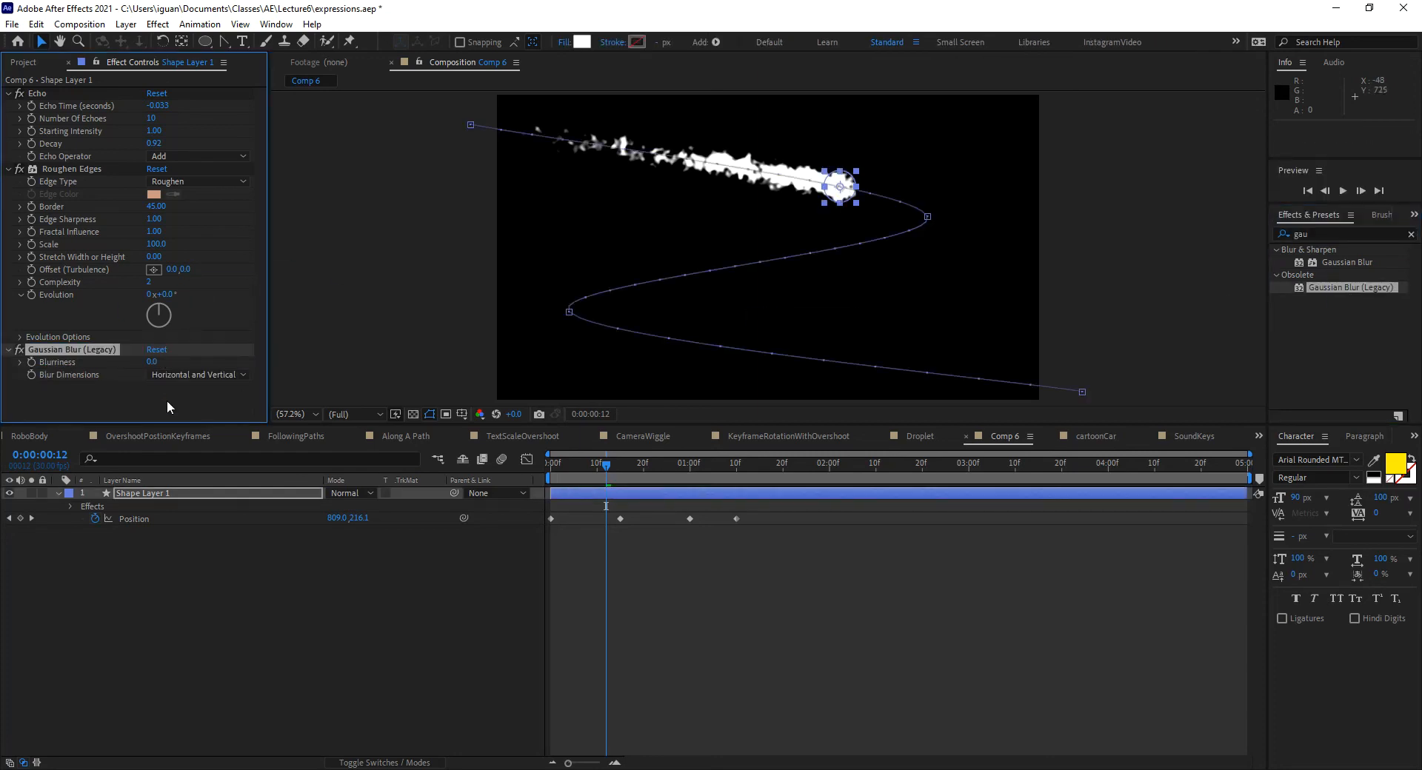
# Step: Set the Gaussian Blur's blurriness to 20
pyautogui.click(152, 362)
pyautogui.write('10')
pyautogui.press('Return')
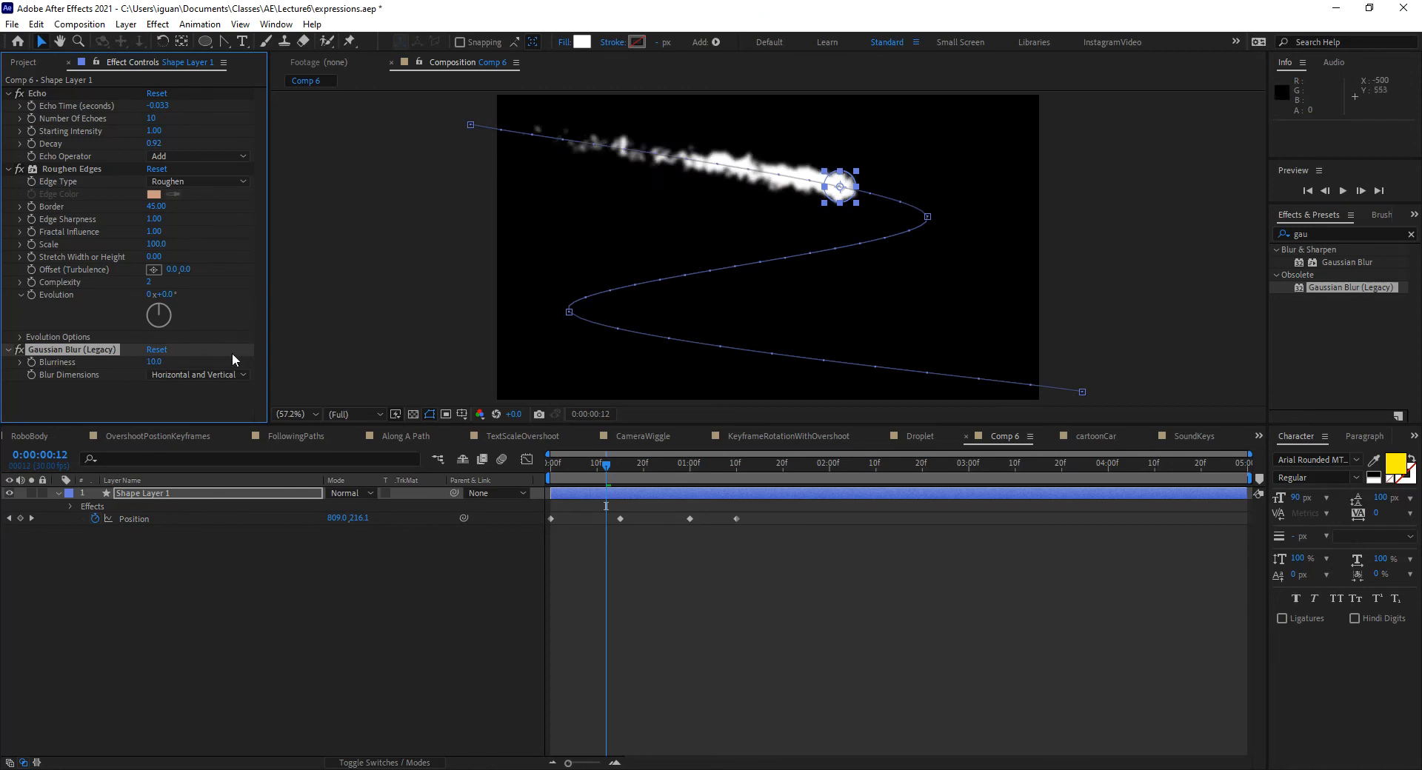
pyautogui.moveTo(151, 362); pyautogui.dragTo(169, 361)
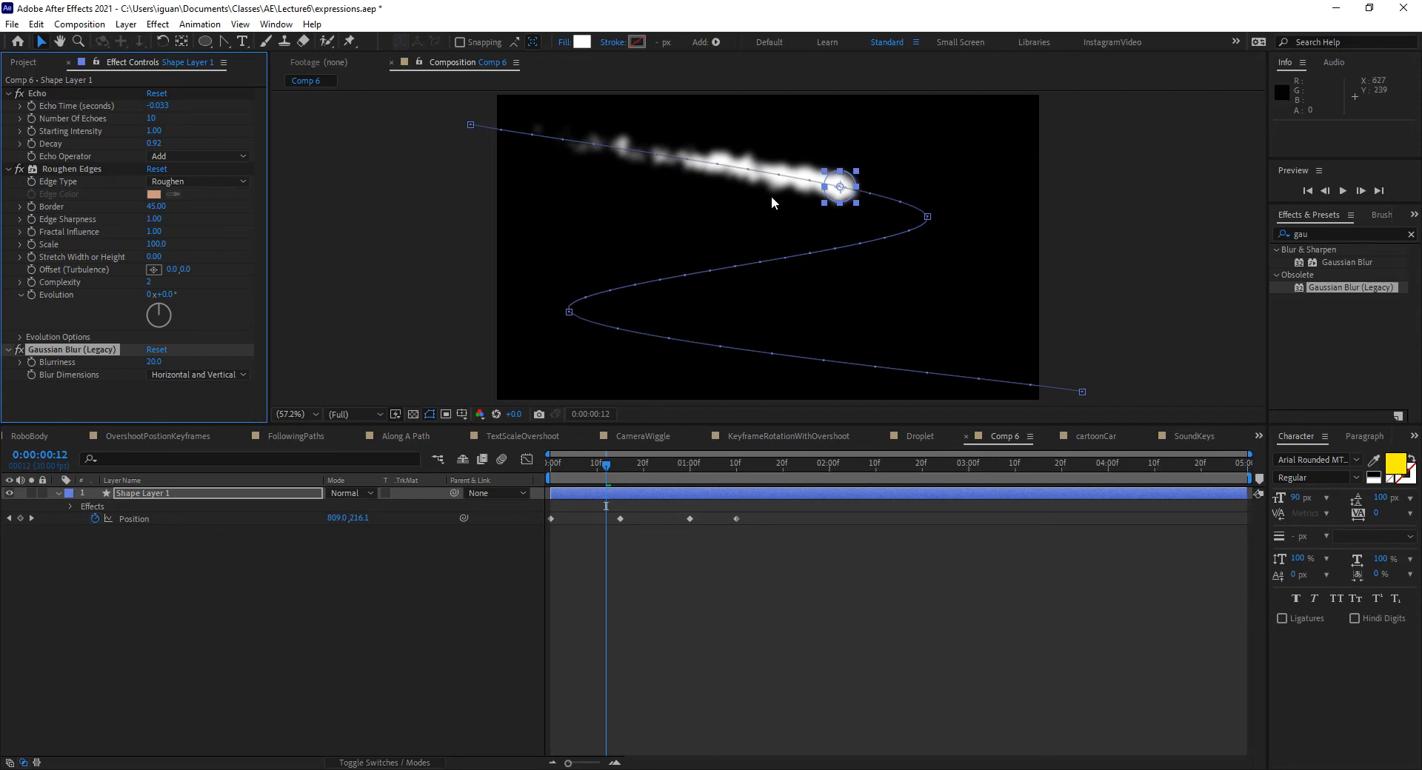
# Step: Find the Simple Choker effect and add it below the Gaussian Blur on the shape layer
pyautogui.click(1288, 232)
pyautogui.write('simple')
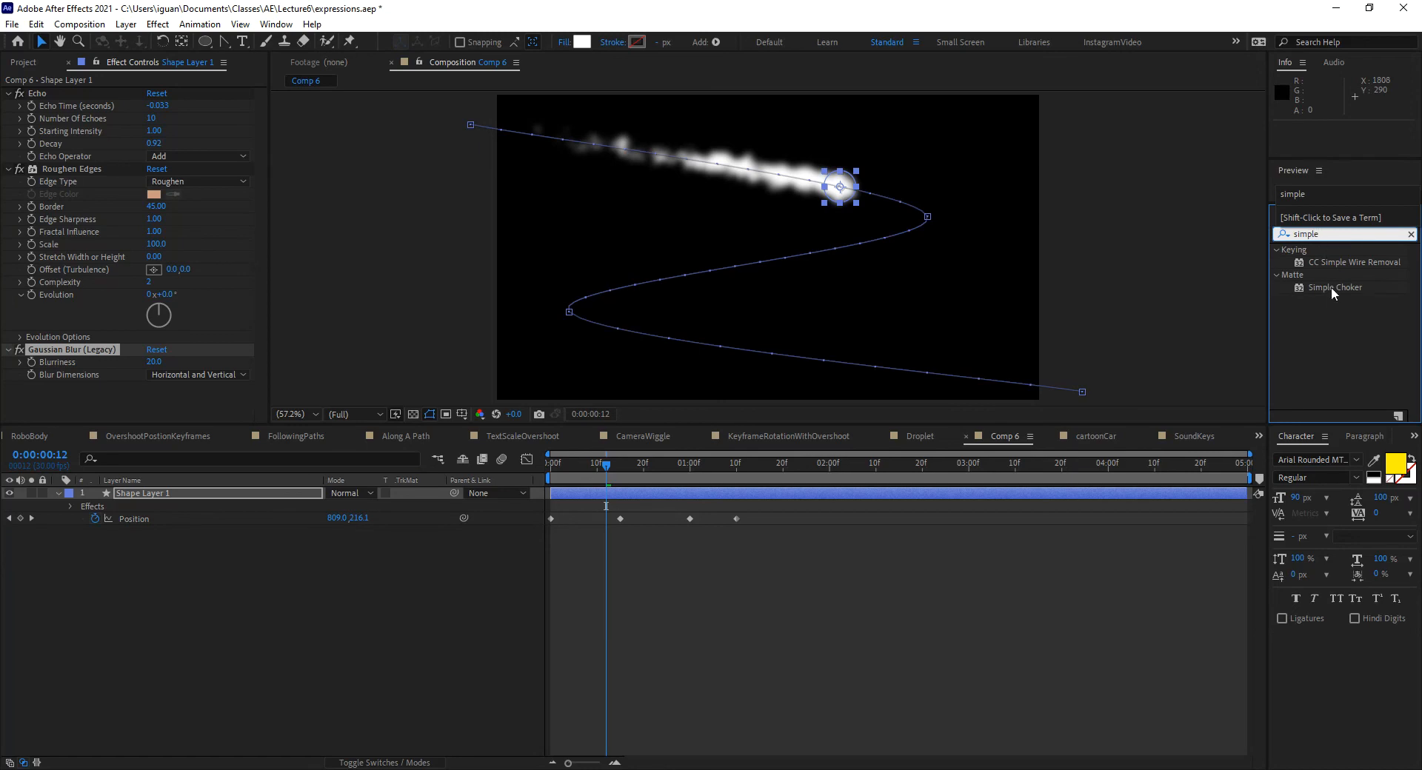
pyautogui.moveTo(1331, 287); pyautogui.dragTo(188, 389)
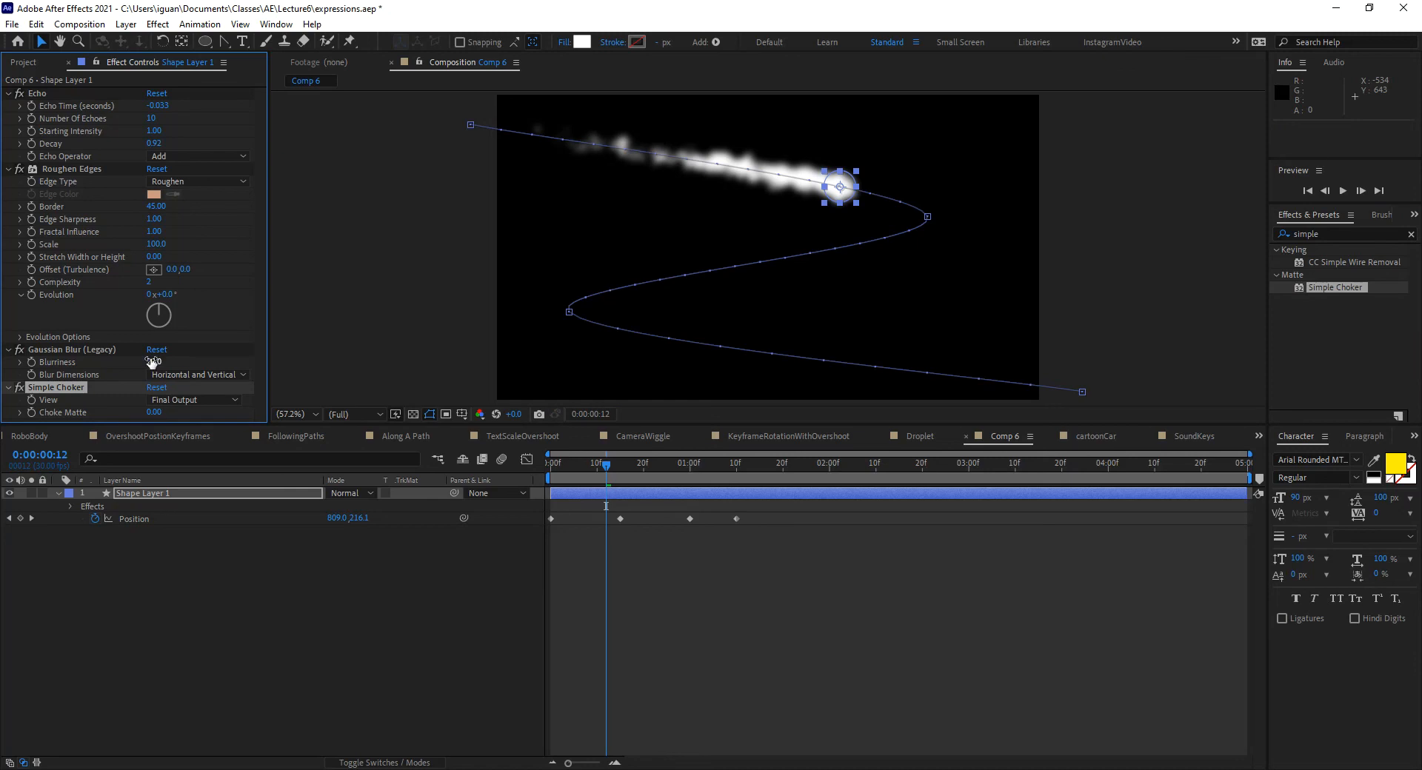
# Step: Set the Simple Choker's choke matte to 20 and preview the liquid trail from the start of the composition
pyautogui.click(157, 412)
pyautogui.write('20')
pyautogui.press('Return')
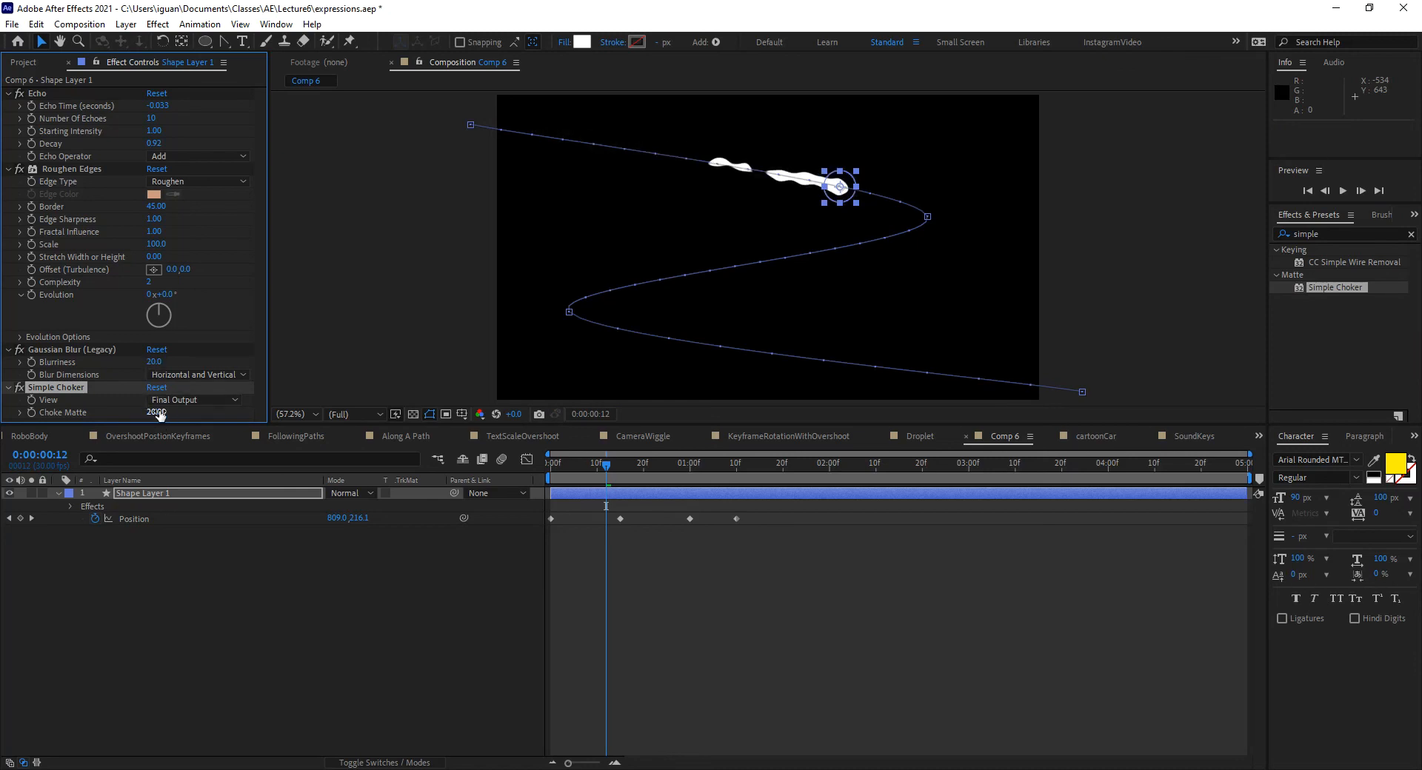
pyautogui.moveTo(606, 465); pyautogui.dragTo(679, 485)
pyautogui.moveTo(729, 507); pyautogui.dragTo(514, 503)
pyautogui.press('space')
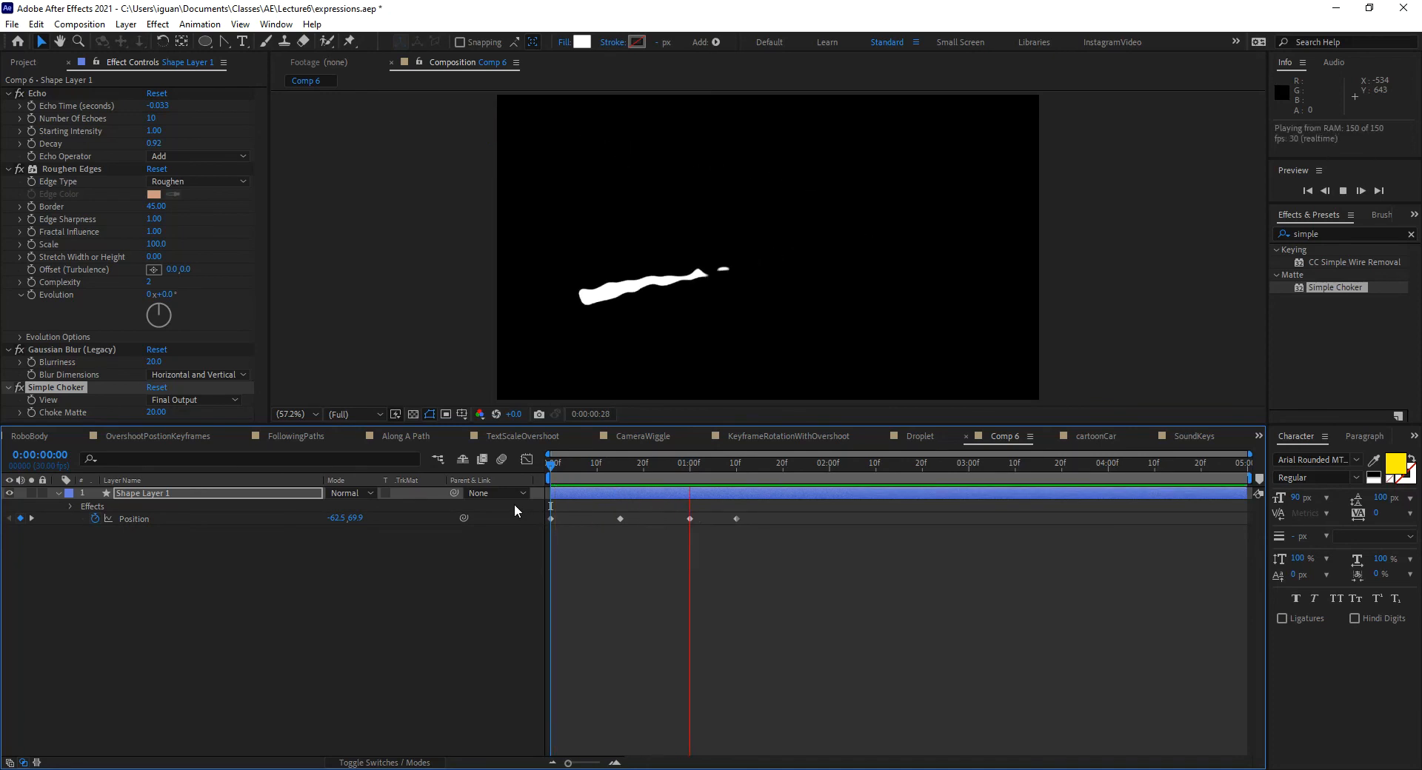
pyautogui.press('space')
# Step: Widen the motion path's lower-left curve by lengthening the Bezier handles of the one-second position keyframe, and check the trail through the bend
pyautogui.moveTo(614, 480)
pyautogui.mouseDown()
pyautogui.moveTo(634, 470)
pyautogui.moveTo(620, 471)
pyautogui.mouseUp()
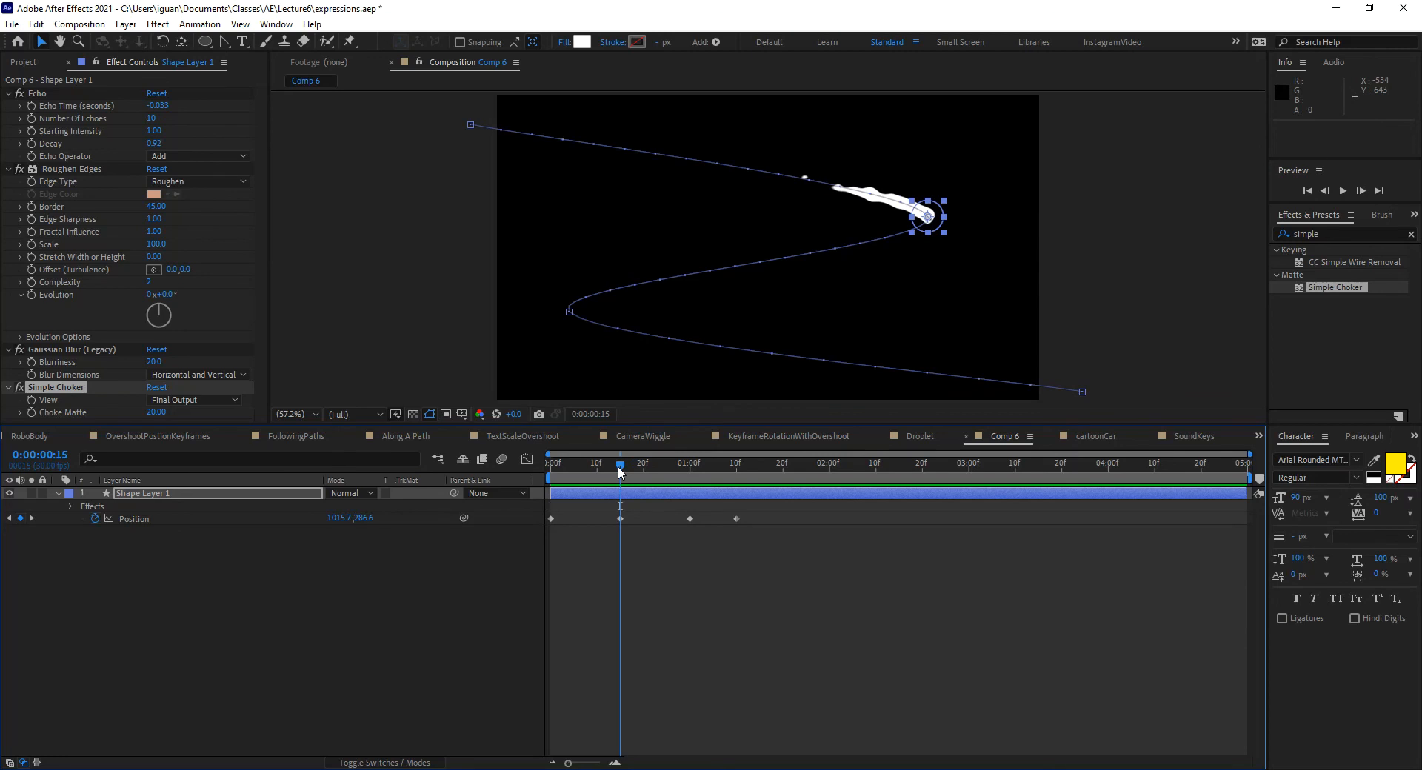
pyautogui.click(570, 313)
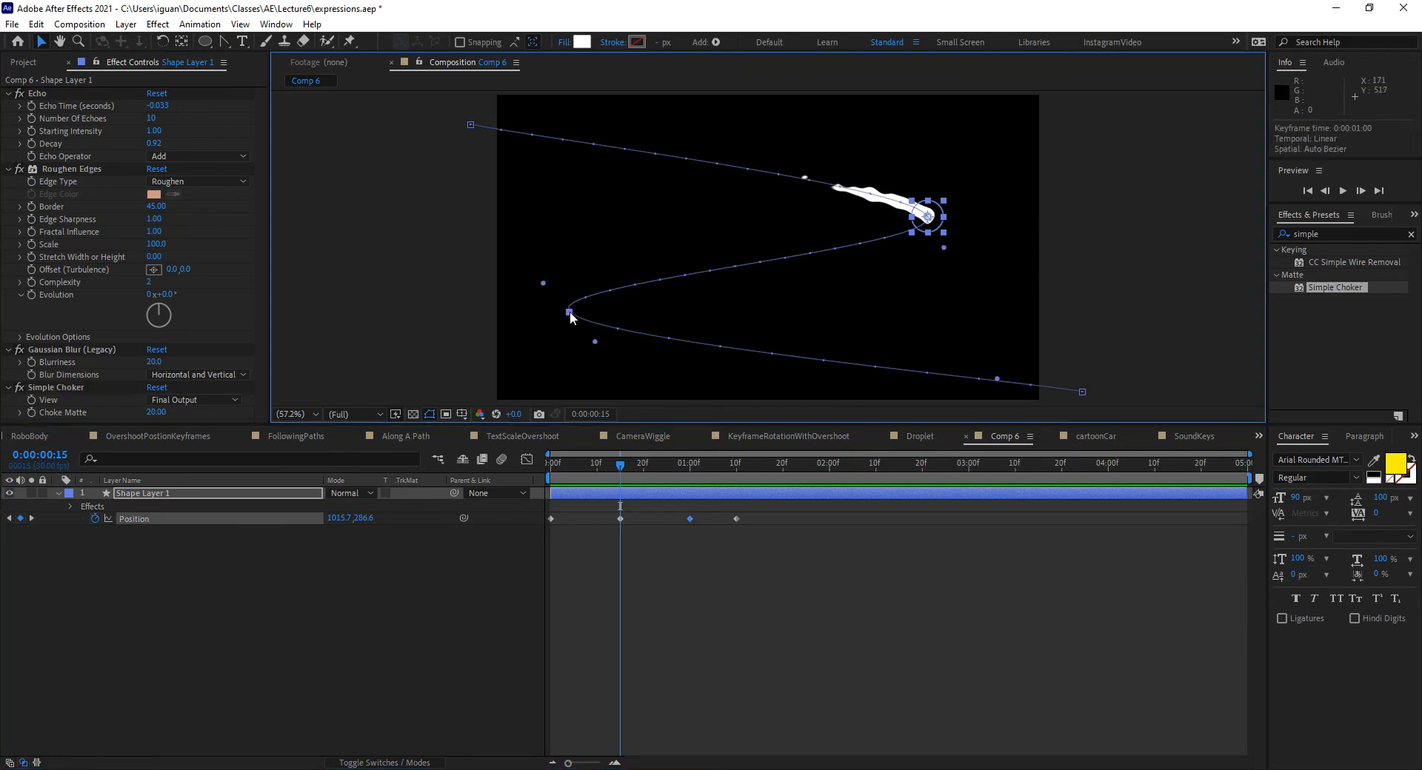
pyautogui.moveTo(595, 342); pyautogui.dragTo(564, 406)
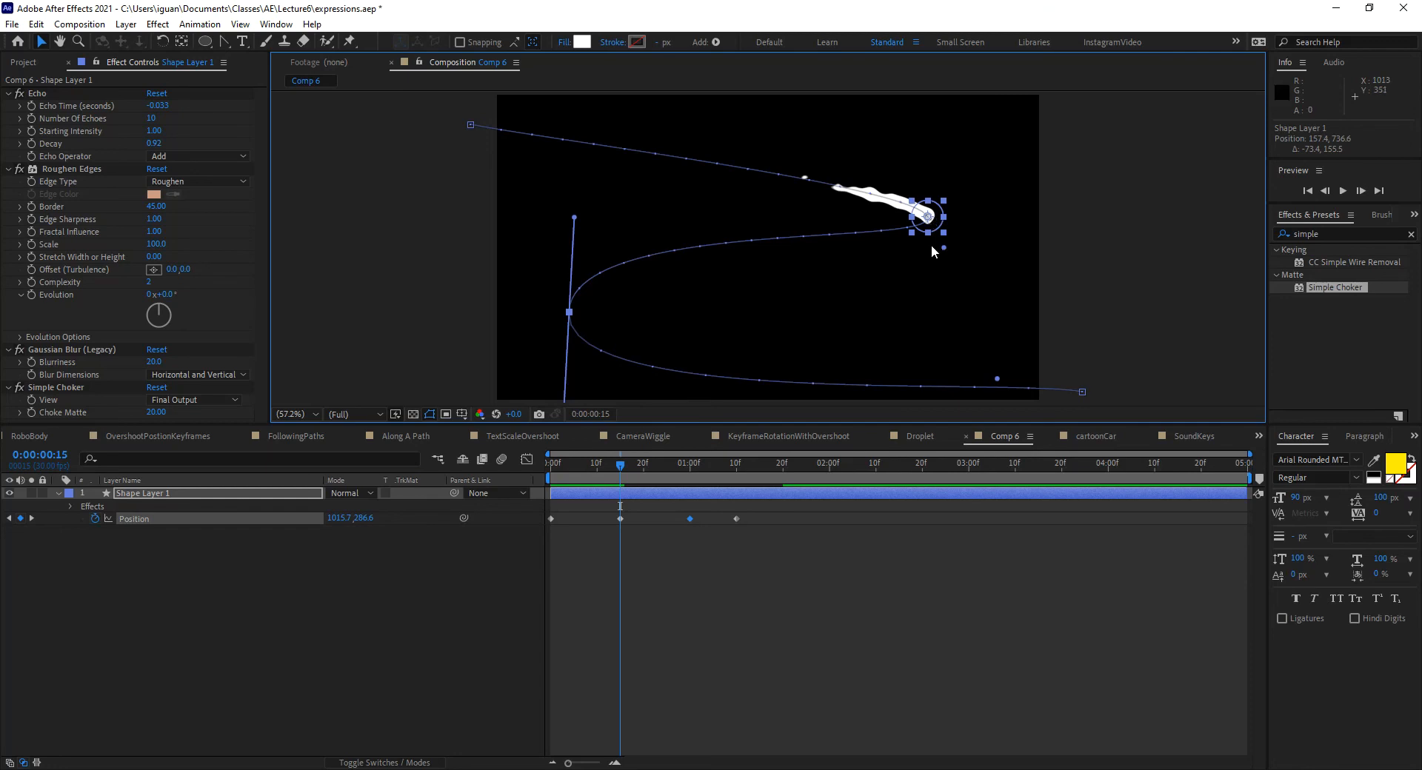
pyautogui.moveTo(646, 474); pyautogui.dragTo(682, 474)
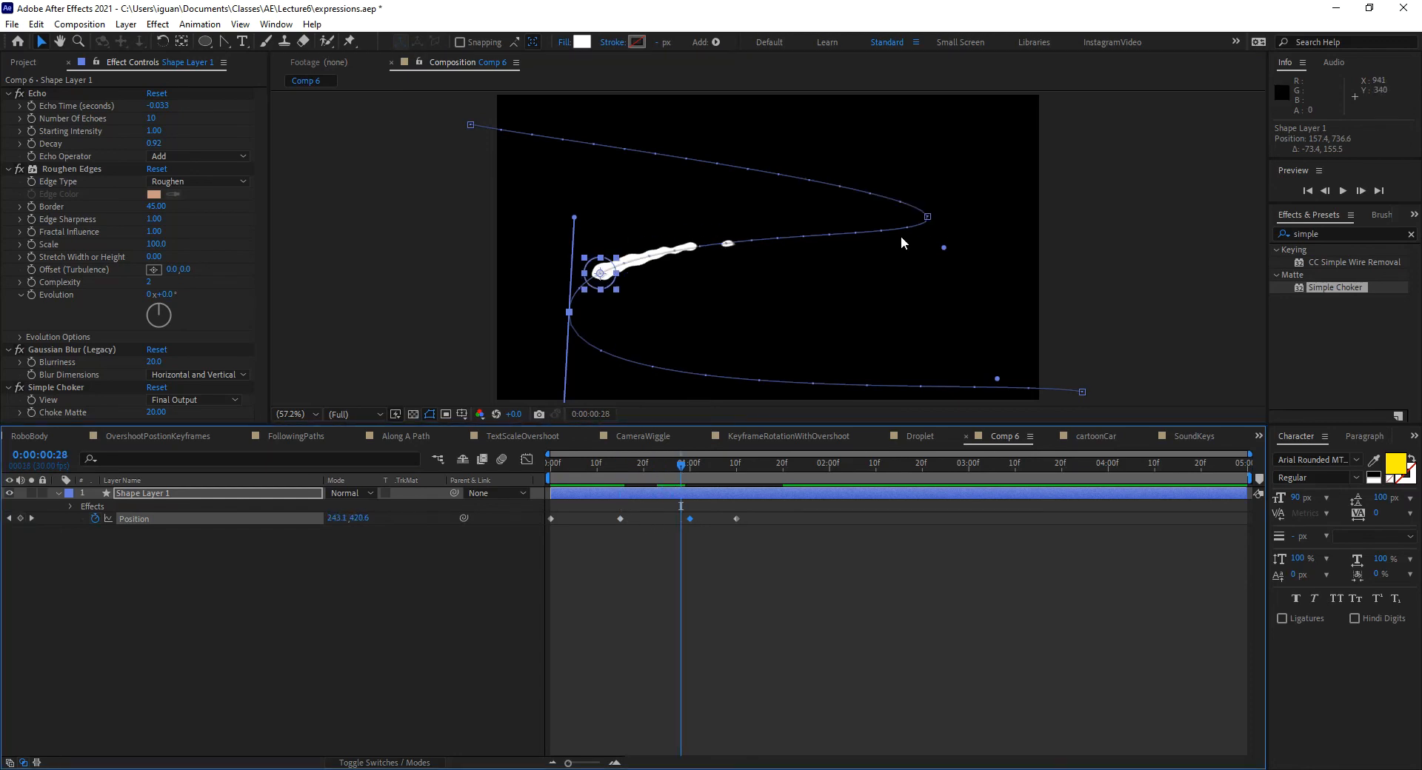
# Step: Round the motion path's upper-right bend with steeper Bezier handles and shift its keyframe point slightly up and outward
pyautogui.click(929, 218)
pyautogui.moveTo(943, 247); pyautogui.dragTo(931, 295)
pyautogui.moveTo(930, 219); pyautogui.dragTo(966, 202)
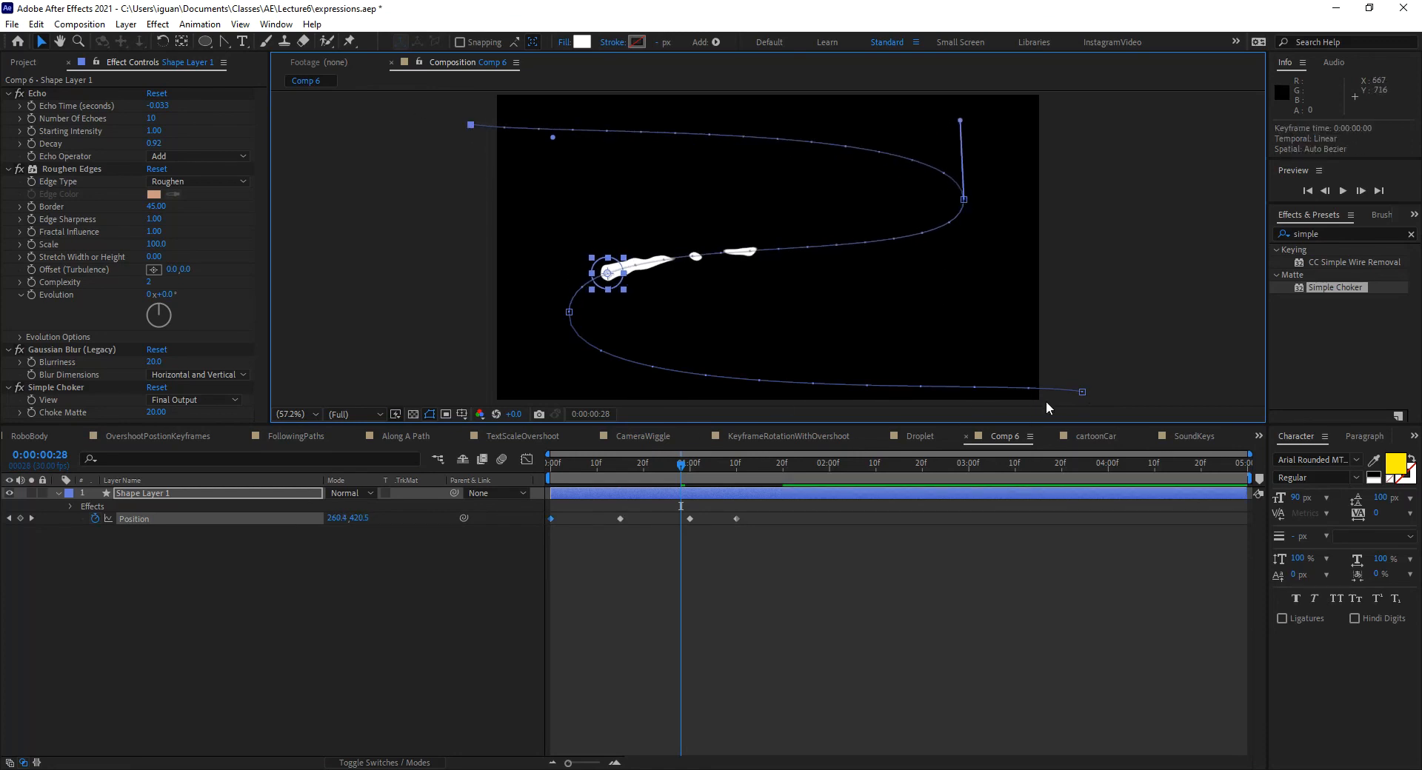
# Step: Move the path's last point up to about 1493, 392, pull its handle down to about 897, 773, and preview the animation
pyautogui.moveTo(1082, 392); pyautogui.dragTo(1127, 263)
pyautogui.moveTo(1037, 272); pyautogui.dragTo(860, 444)
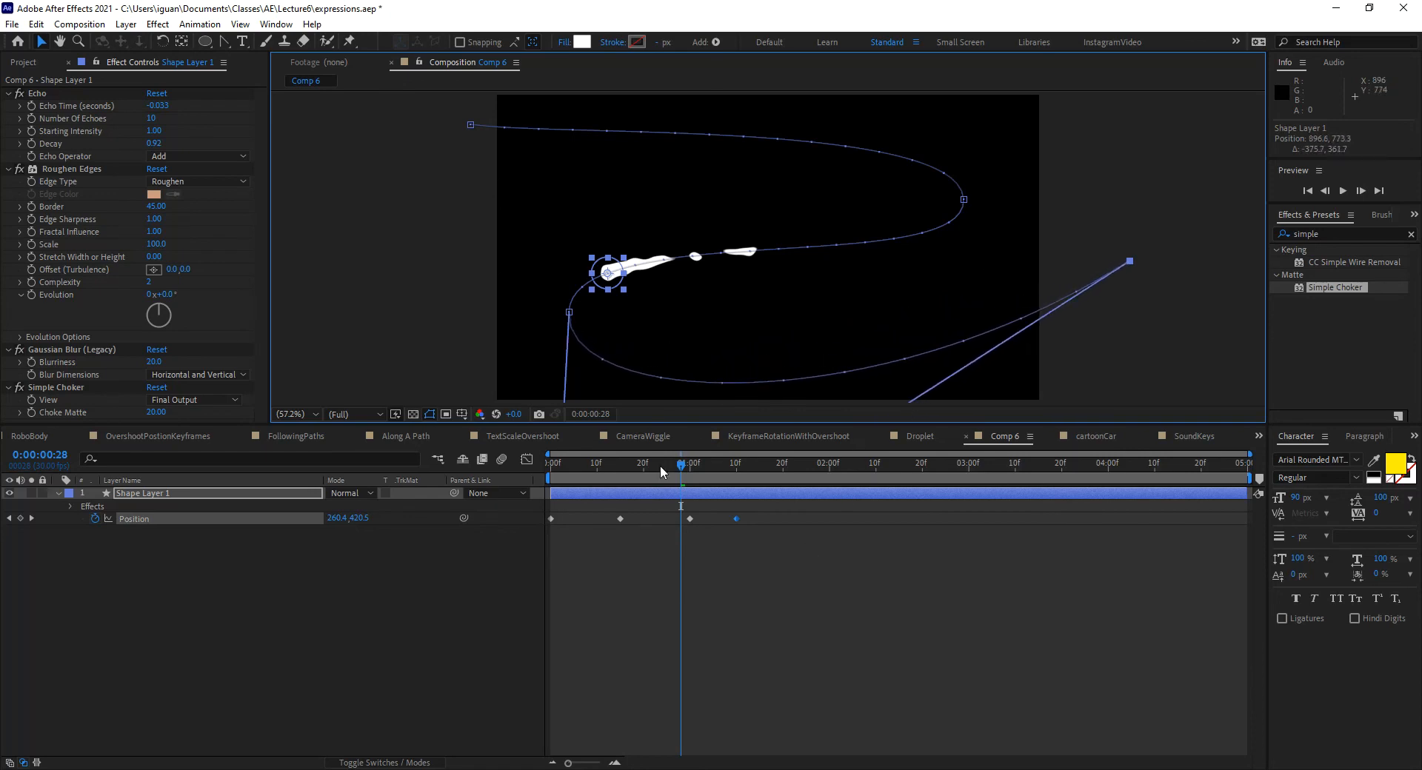
pyautogui.moveTo(637, 465); pyautogui.dragTo(437, 514)
pyautogui.press('space')
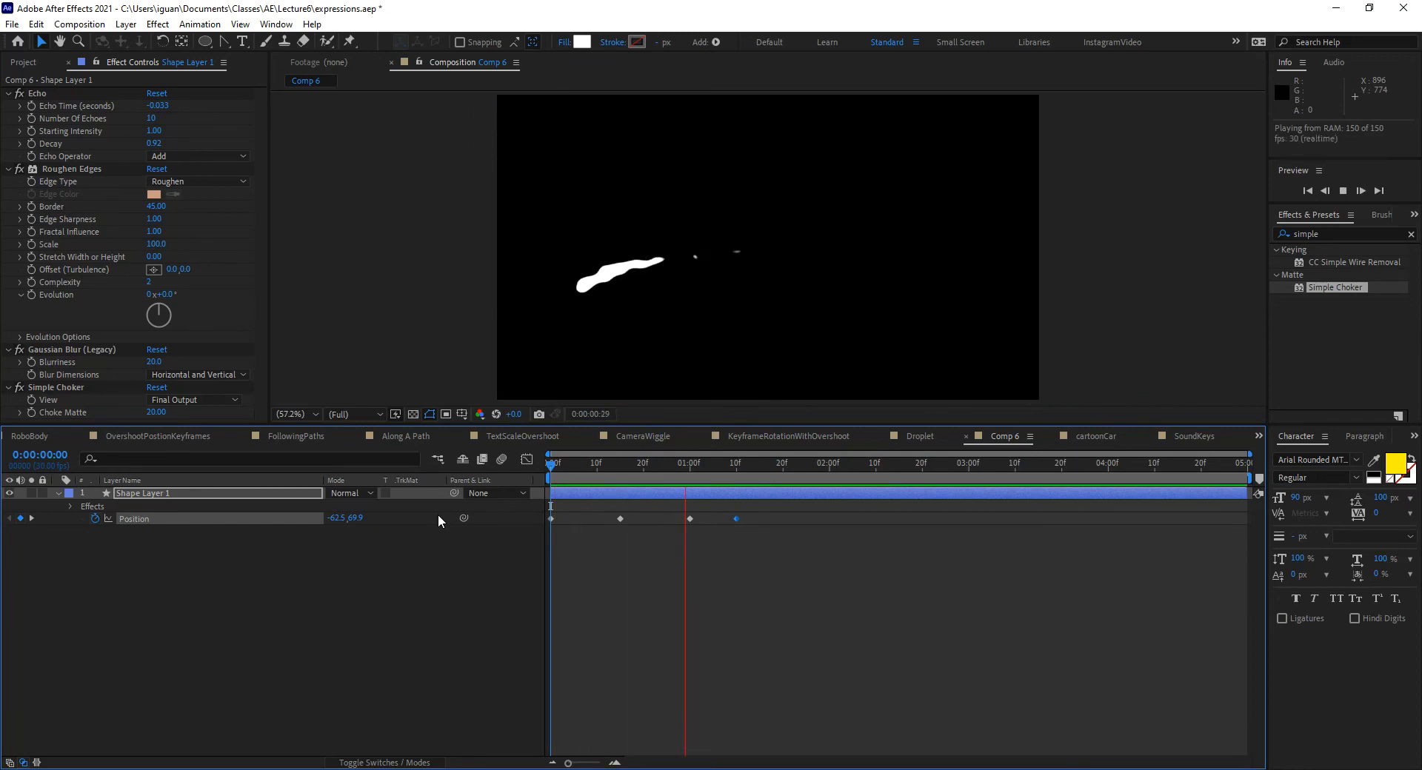
pyautogui.press('space')
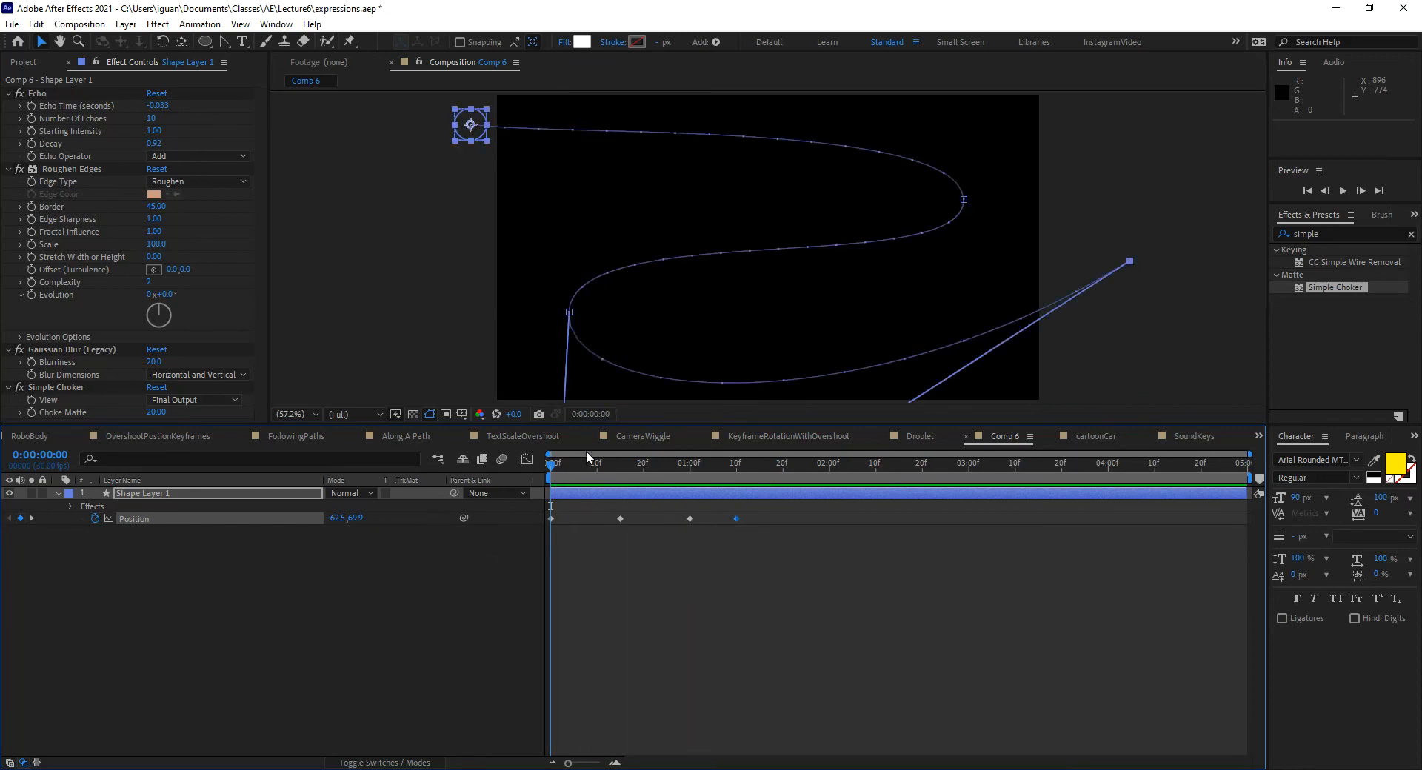
pyautogui.moveTo(597, 469); pyautogui.dragTo(628, 474)
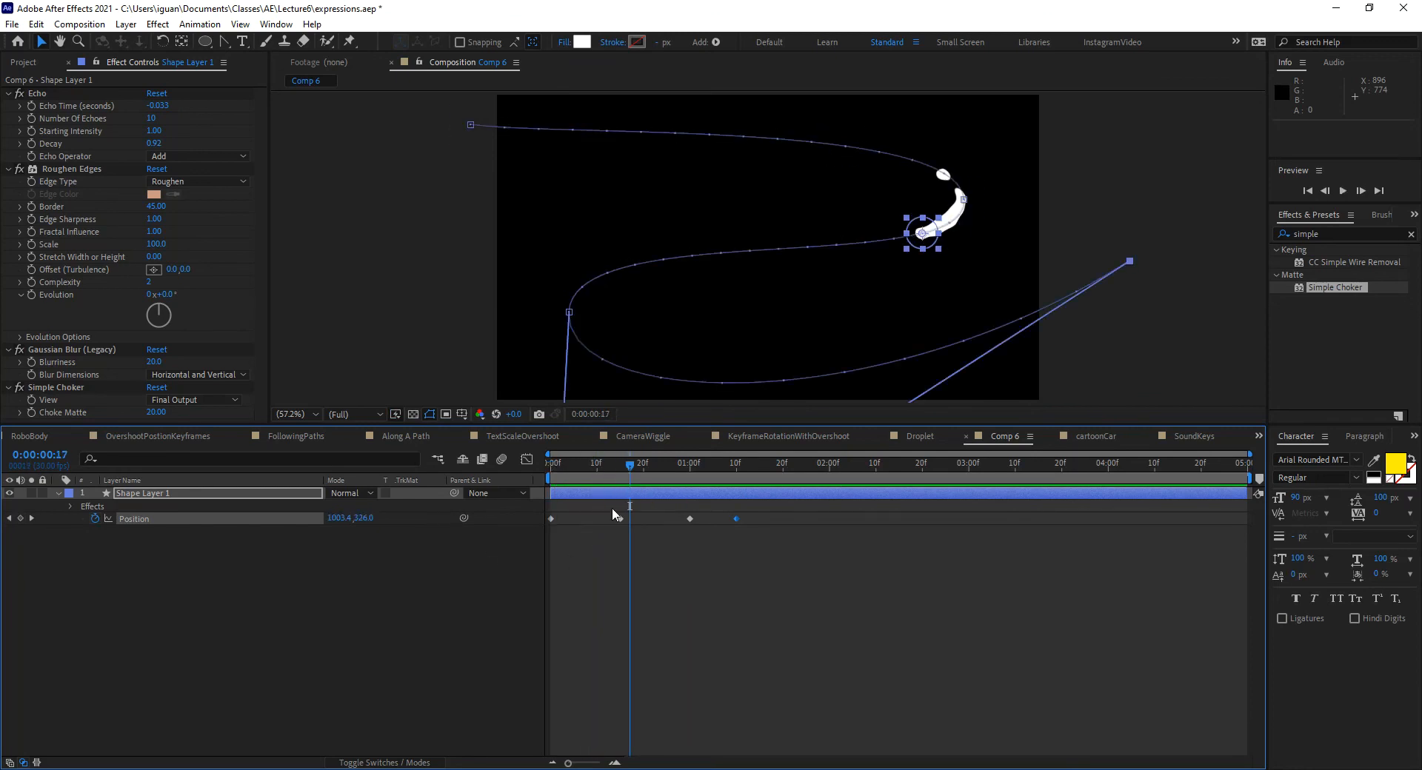
pyautogui.press('space')
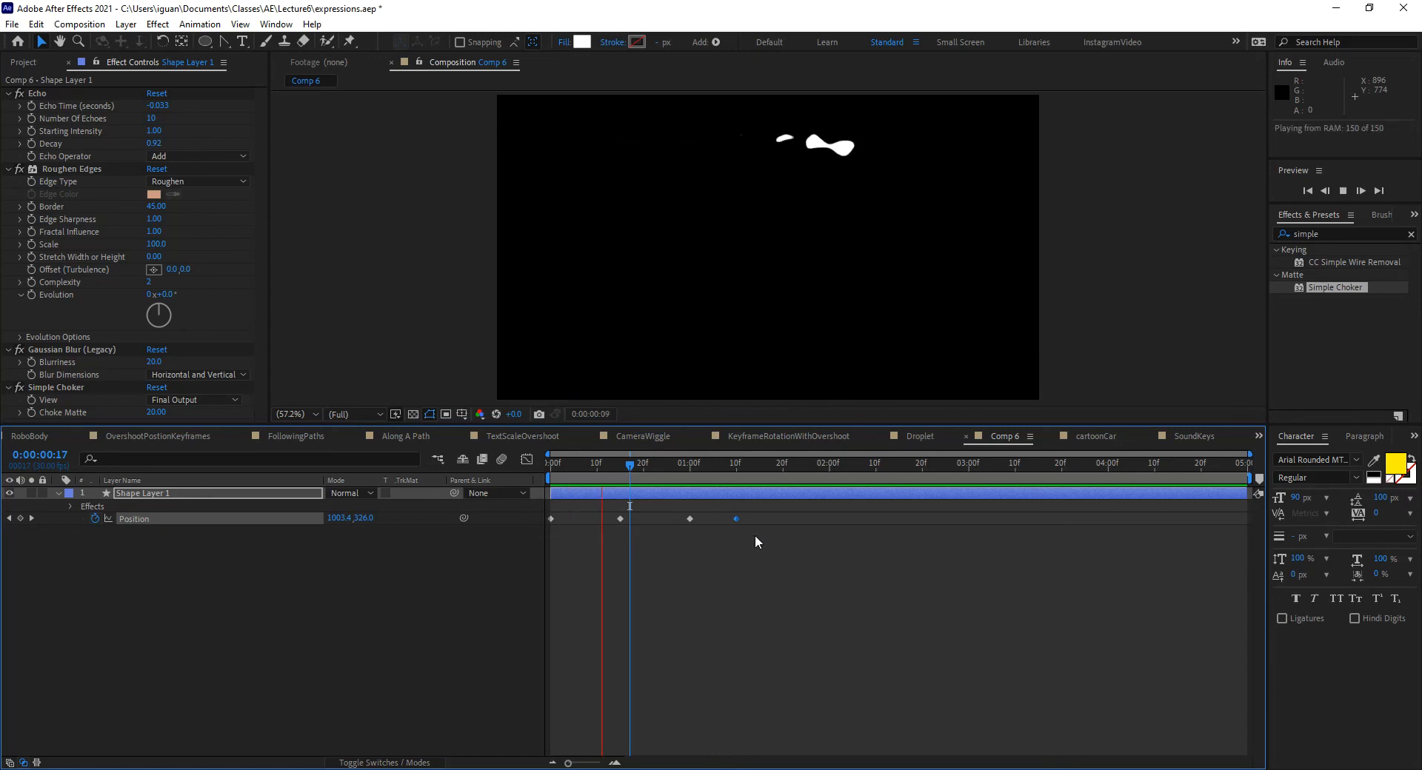
pyautogui.press('space')
# Step: Select all position keyframes, stretch them proportionally so the last falls at 0:00:02:20, and preview the slower motion
pyautogui.moveTo(795, 544); pyautogui.dragTo(611, 518)
pyautogui.moveTo(792, 557); pyautogui.dragTo(522, 519)
pyautogui.keyDown('alt'); pyautogui.moveTo(735, 519); pyautogui.dragTo(923, 521); pyautogui.keyUp('alt')
pyautogui.press('space')
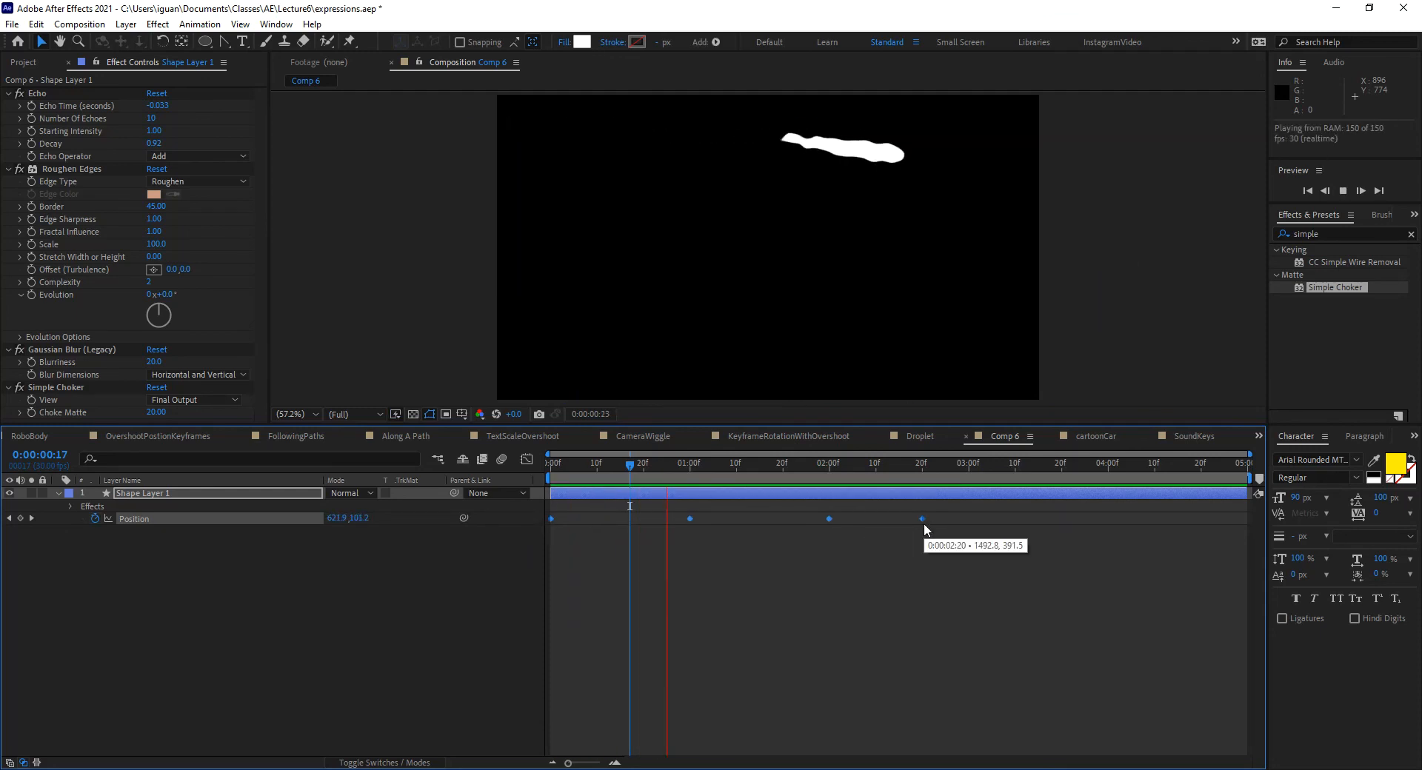
pyautogui.press('space')
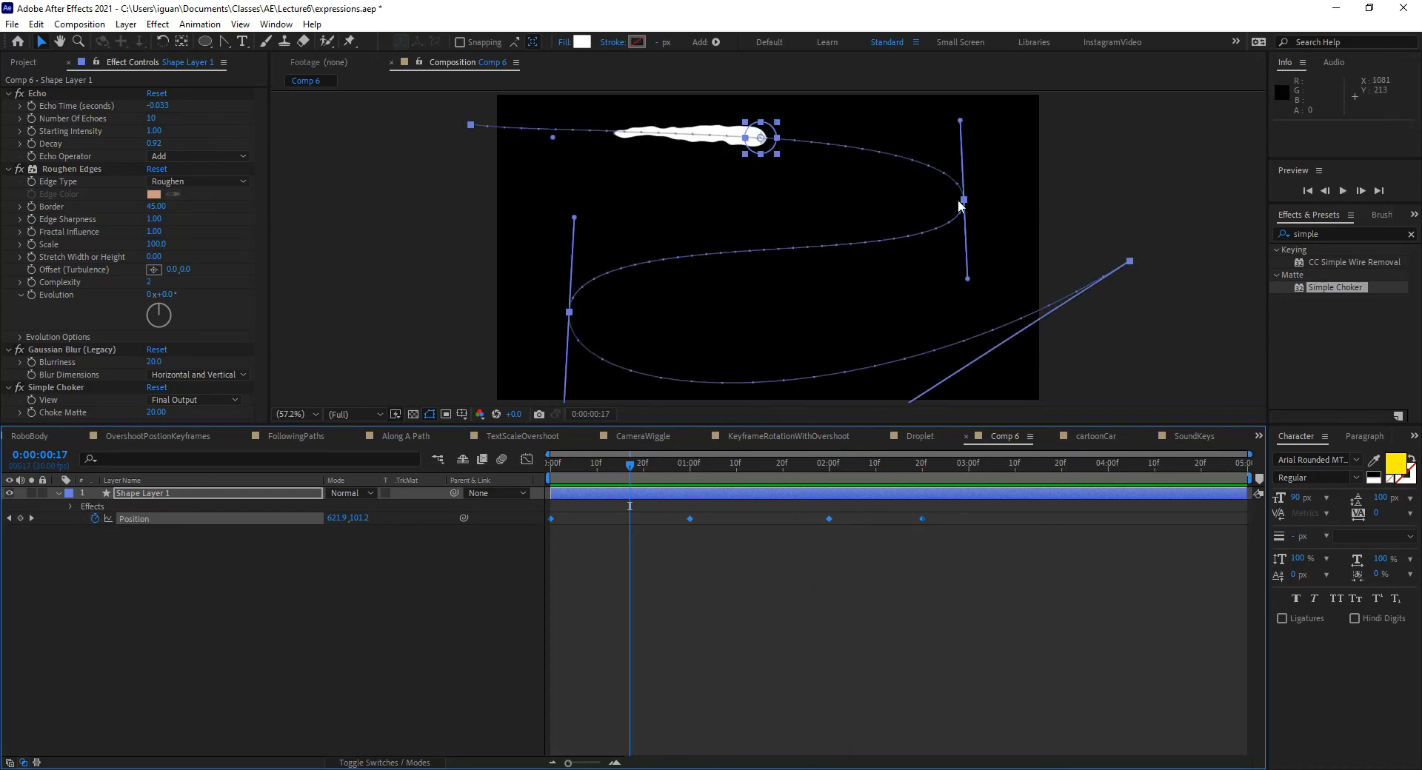
# Step: Compress all the position keyframes proportionally to 0:00:01:29, preview the timing, and tighten them further to end at about 0:00:01:24
pyautogui.moveTo(922, 519); pyautogui.dragTo(825, 520)
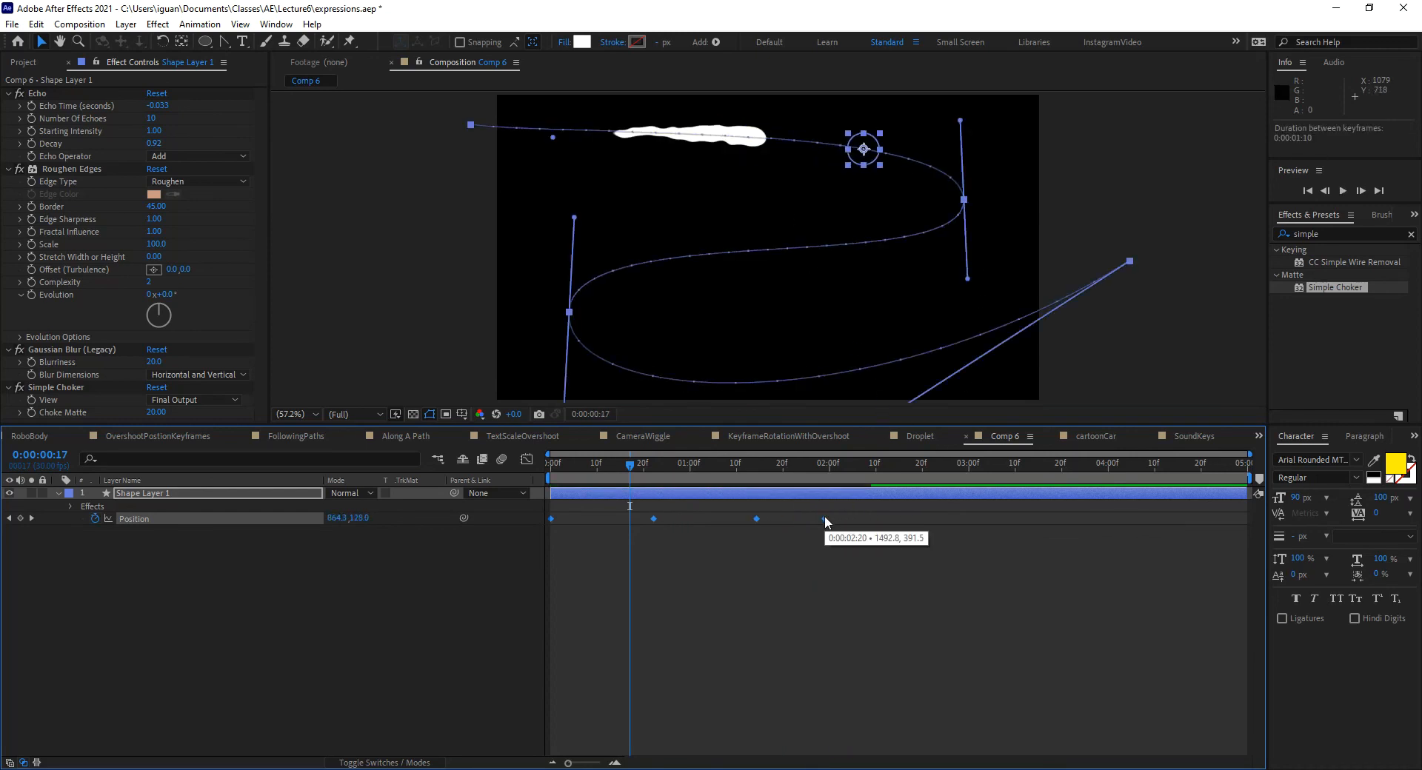
pyautogui.press('space')
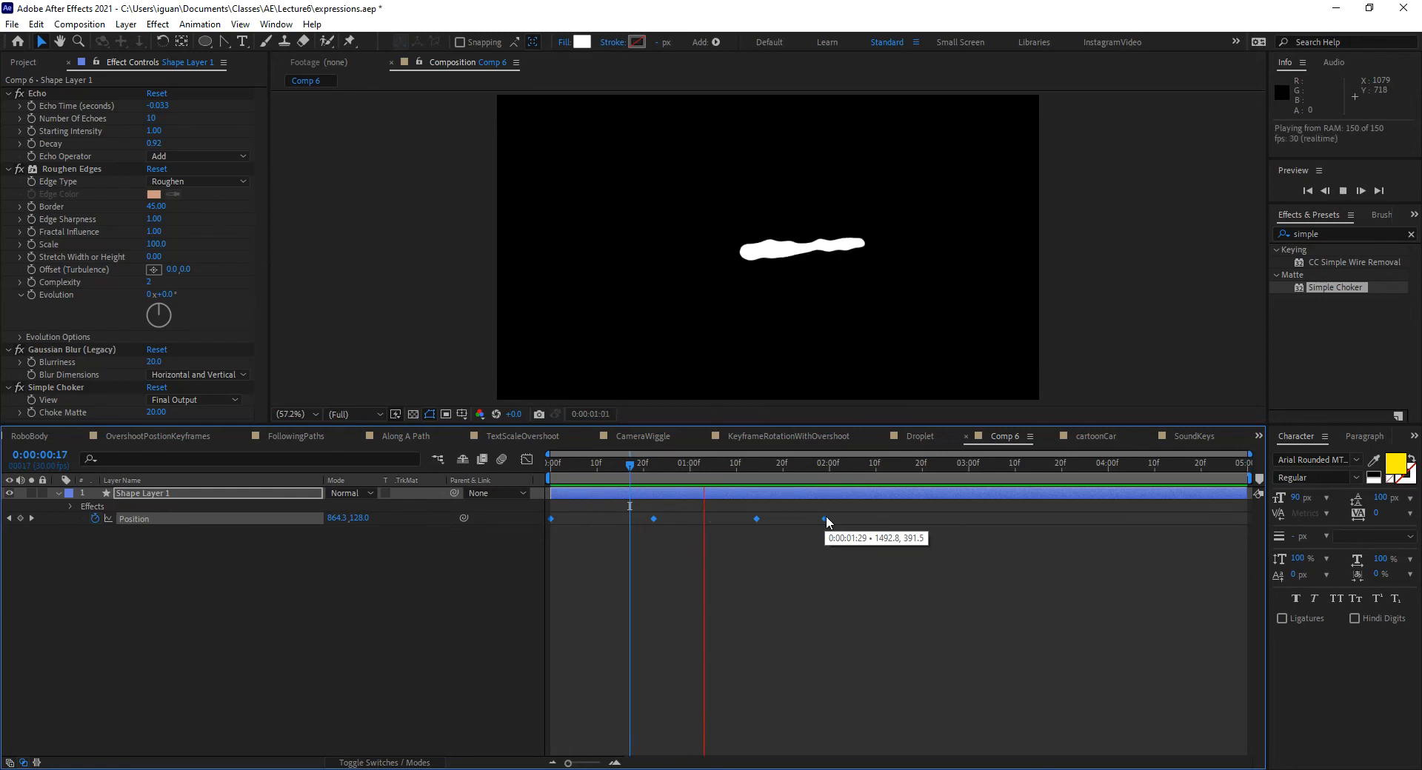
pyautogui.press('space')
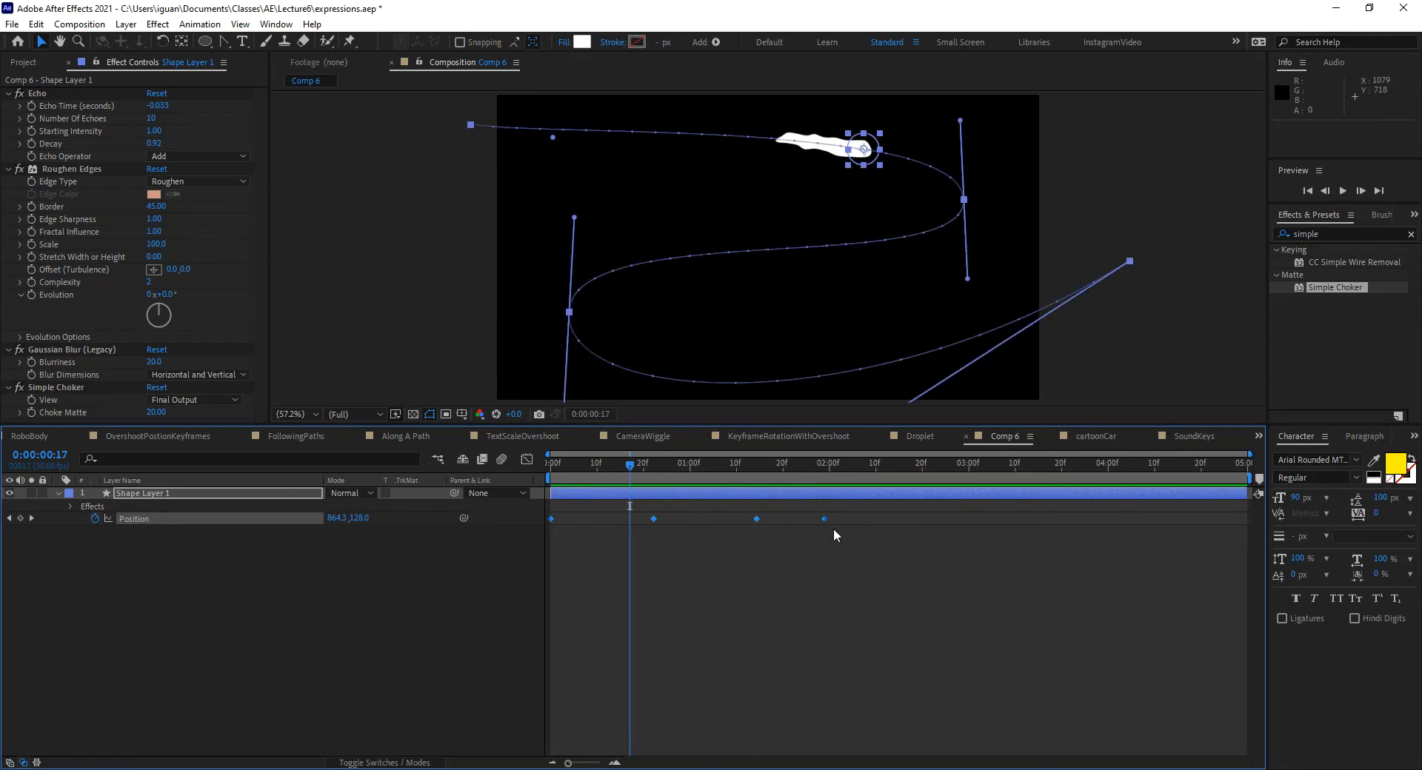
pyautogui.moveTo(825, 520); pyautogui.dragTo(801, 526)
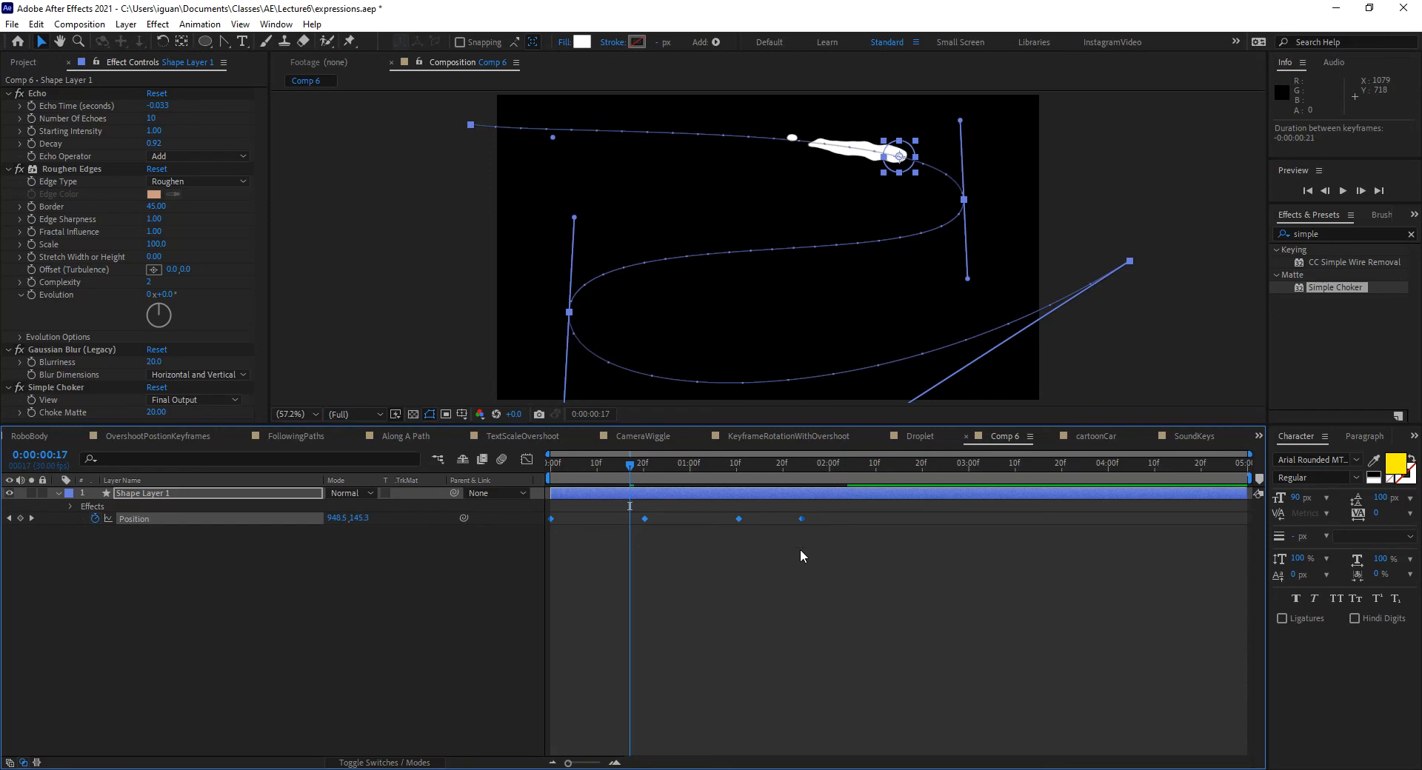